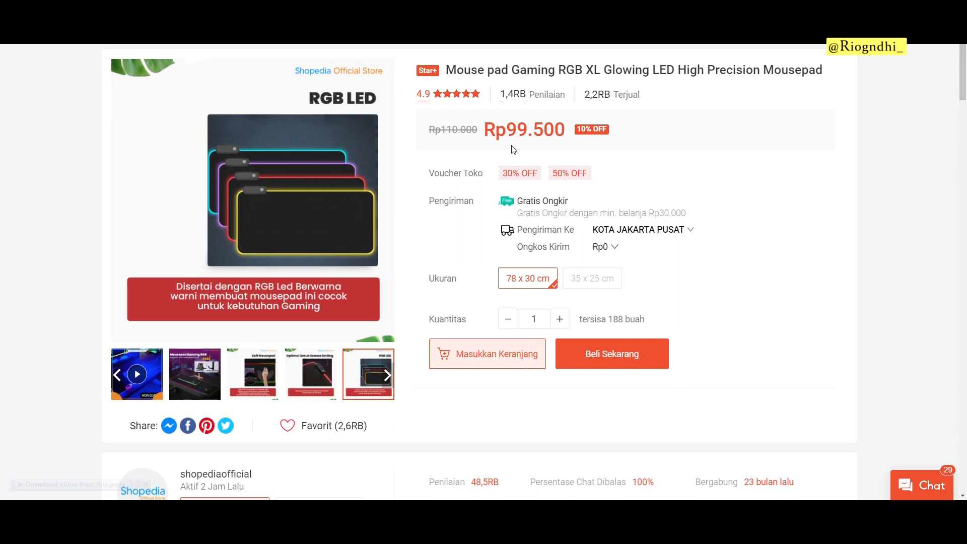
Step: Paste the competitor's title into Nama Produk and edit it to 'Mouse Pad - Mousepad Gaming RGB XL Glowing LED High Precision'
{"action": "scroll", "coordinate": [512, 149], "scroll_direction": "up", "scroll_amount": 1}
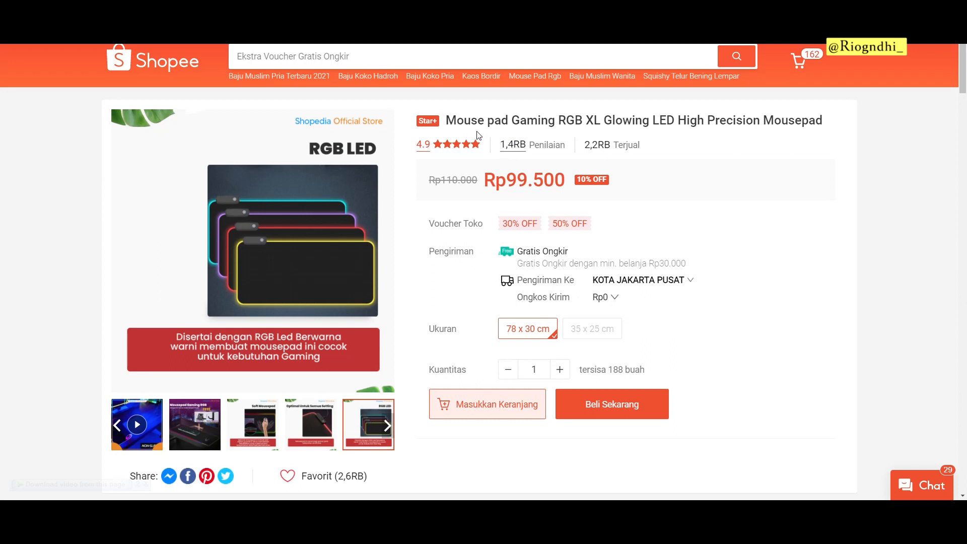
{"action": "left_click_drag", "start_coordinate": [448, 117], "coordinate": [814, 107]}
{"action": "key", "text": "ctrl+c"}
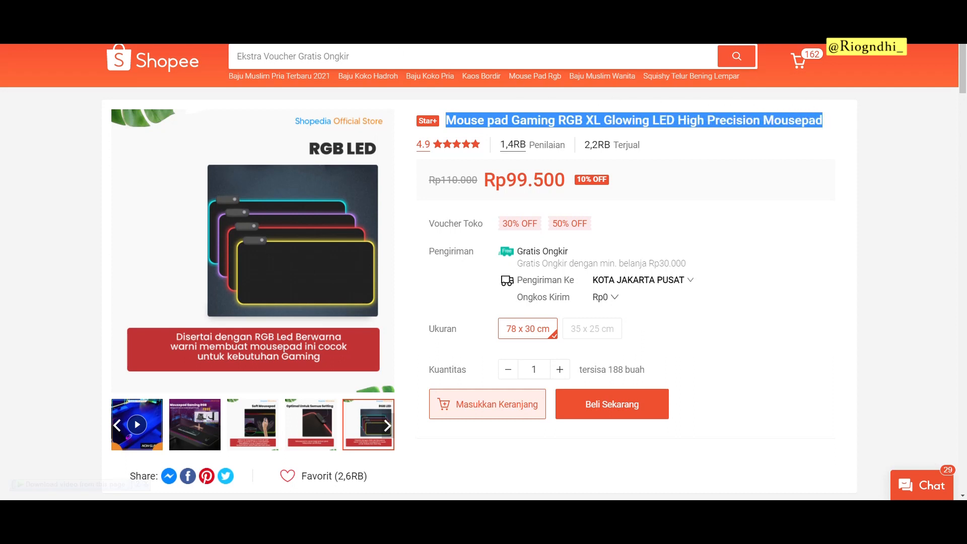
{"action": "left_click", "coordinate": [312, 10]}
{"action": "key", "text": "ctrl+v"}
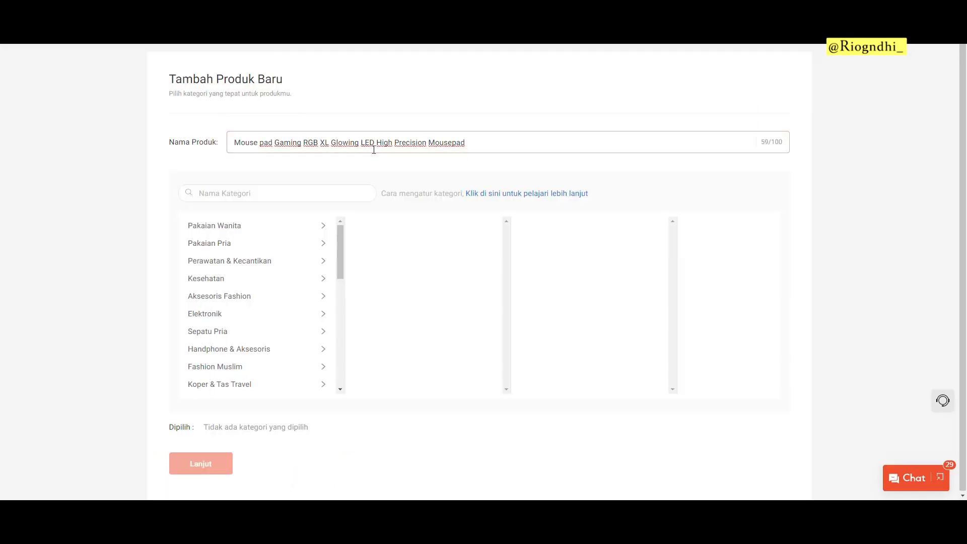
{"action": "key", "text": "shift+Right"}
{"action": "type", "text": "P"}
{"action": "key", "text": "Right"}
{"action": "key", "text": "Right"}
{"action": "key", "text": "Right"}
{"action": "type", "text": "- MOusepa"}
{"action": "key", "text": "BackSpace"}
{"action": "key", "text": "BackSpace"}
{"action": "key", "text": "BackSpace"}
{"action": "key", "text": "BackSpace"}
{"action": "key", "text": "BackSpace"}
{"action": "key", "text": "BackSpace"}
{"action": "type", "text": "ousepad"}
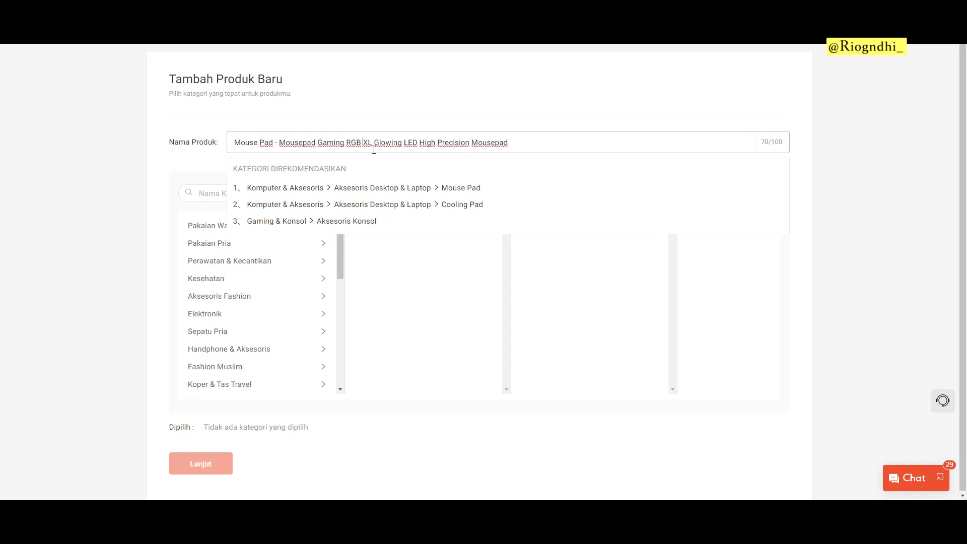
{"action": "key", "text": "ctrl+shift+Right"}
{"action": "key", "text": "BackSpace"}
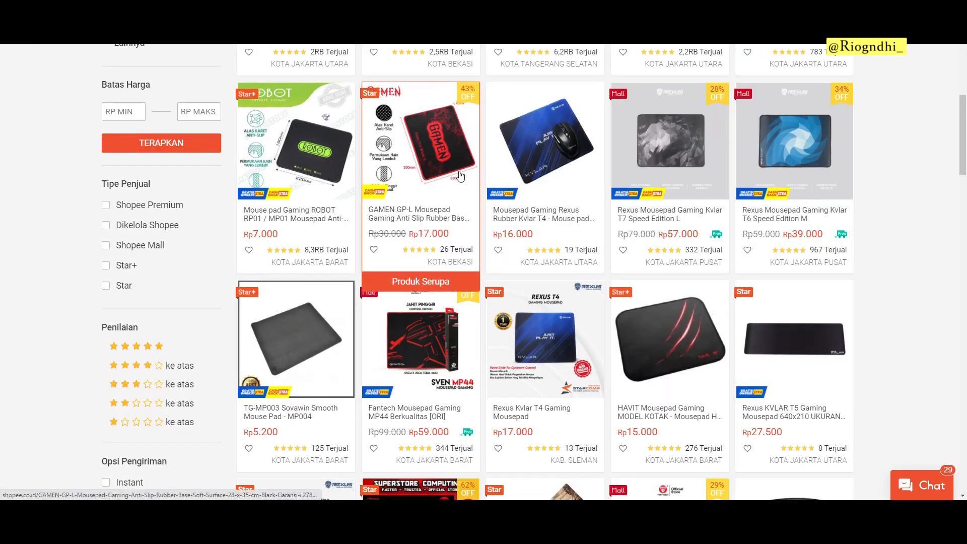
Step: Compare the ROBOT and GAMEN GP-L listing titles, noting GAMEN's 'Anti Slip Rubber' wording
{"action": "scroll", "coordinate": [460, 174], "scroll_direction": "up", "scroll_amount": 3}
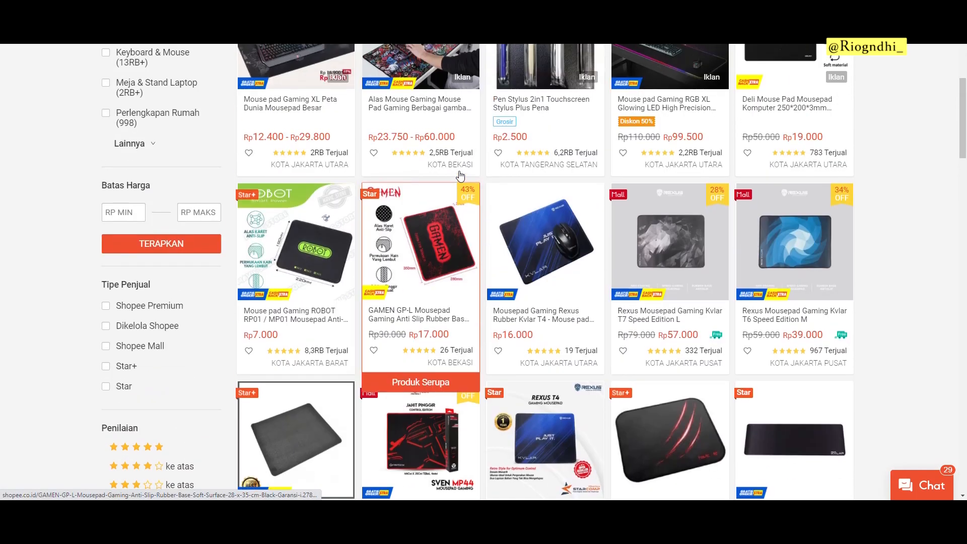
{"action": "scroll", "coordinate": [460, 178], "scroll_direction": "down", "scroll_amount": 3}
{"action": "scroll", "coordinate": [460, 177], "scroll_direction": "down", "scroll_amount": 2}
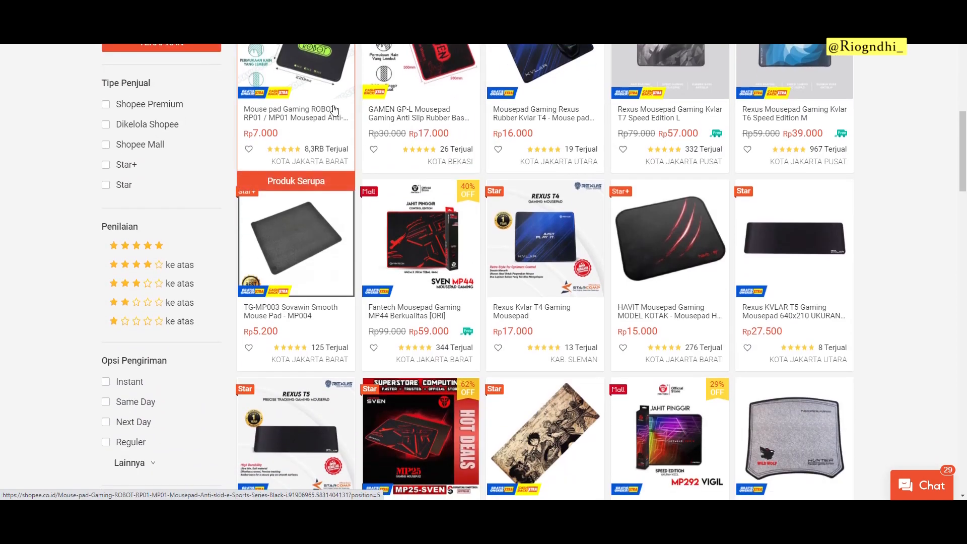
{"action": "left_click", "coordinate": [295, 126]}
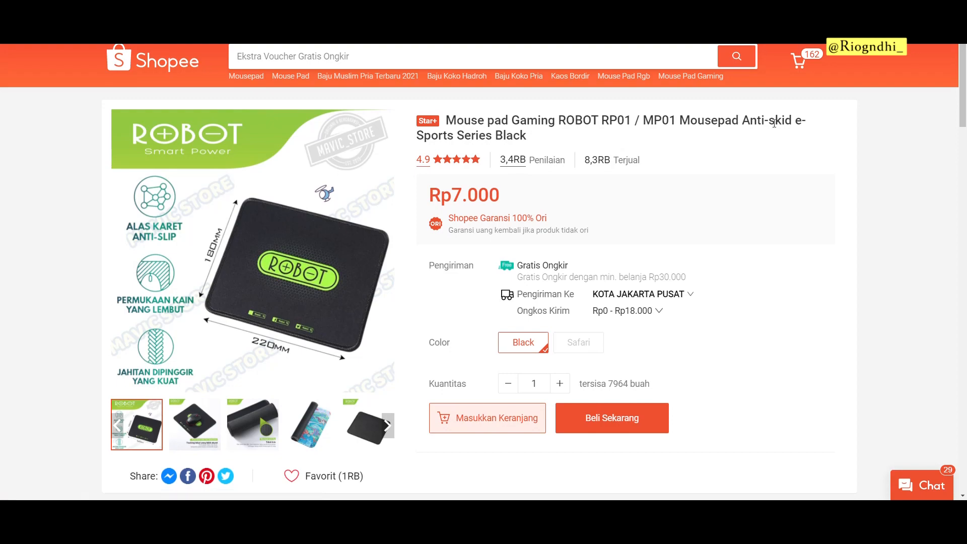
{"action": "key", "text": "alt+Left"}
{"action": "scroll", "coordinate": [422, 147], "scroll_direction": "up", "scroll_amount": 3}
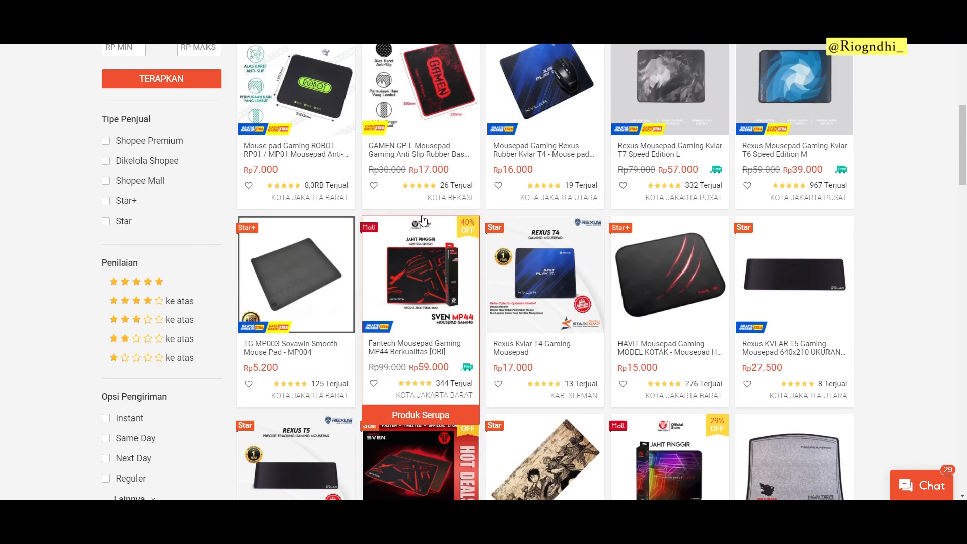
{"action": "left_click", "coordinate": [423, 216]}
{"action": "left_click_drag", "start_coordinate": [636, 120], "coordinate": [728, 122]}
{"action": "key", "text": "alt+Left"}
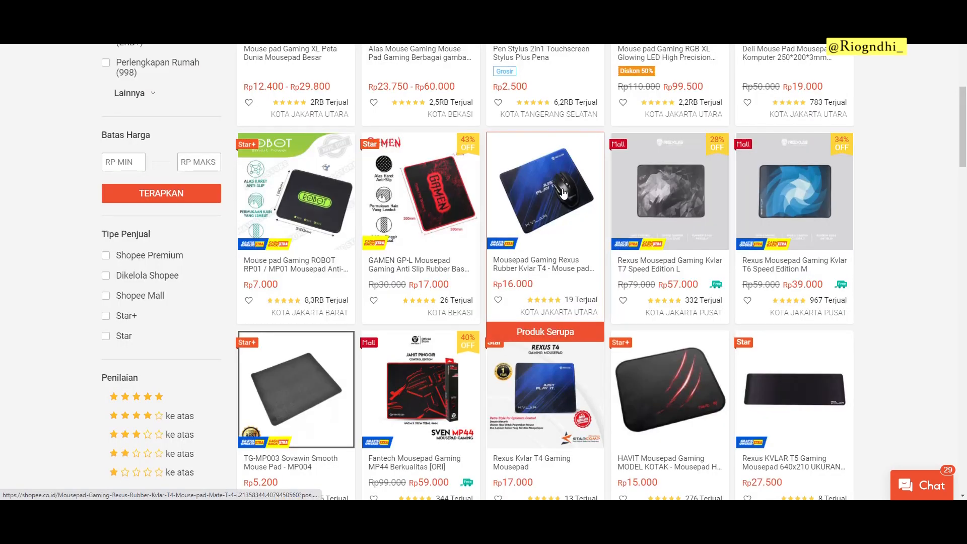
Step: Compare the Rexus Kvlar T4, Rexus Kvlar T6 and TG-MP003 Sovawin listing titles
{"action": "left_click", "coordinate": [561, 192]}
{"action": "key", "text": "alt+Left"}
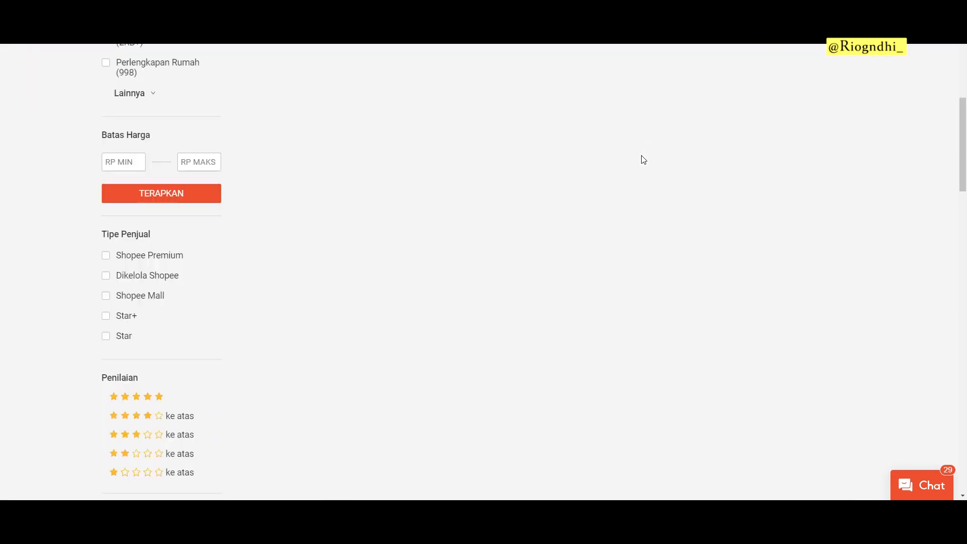
{"action": "left_click", "coordinate": [763, 207]}
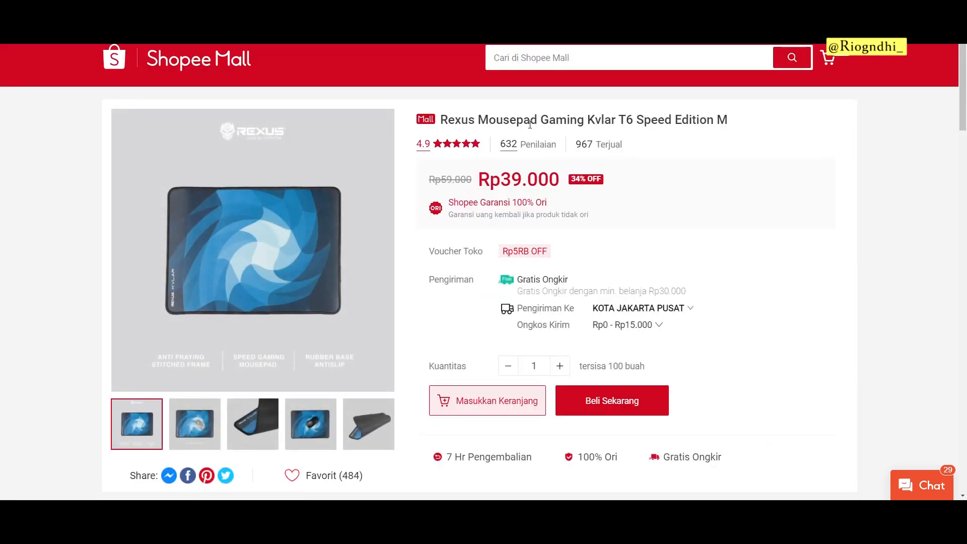
{"action": "key", "text": "alt+Left"}
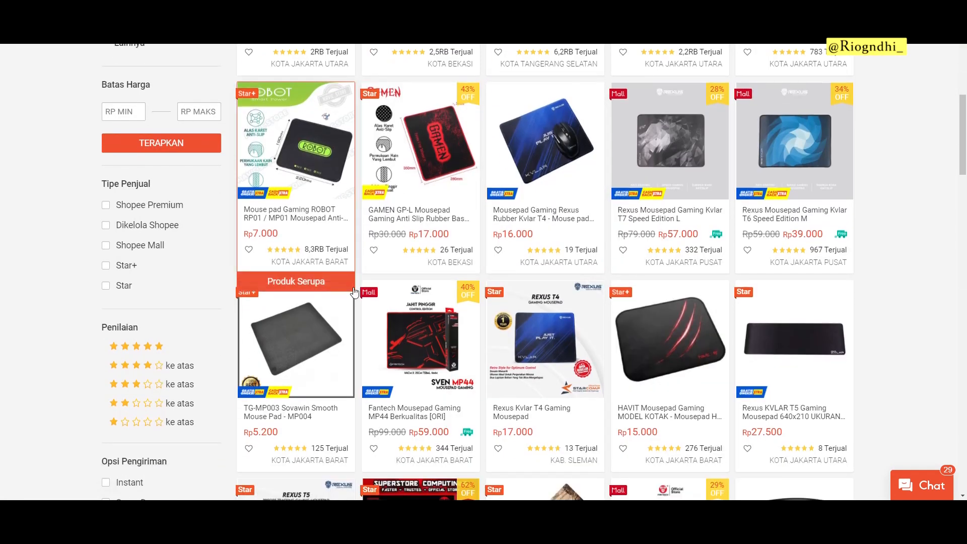
{"action": "scroll", "coordinate": [302, 353], "scroll_direction": "down", "scroll_amount": 1}
{"action": "left_click", "coordinate": [323, 327]}
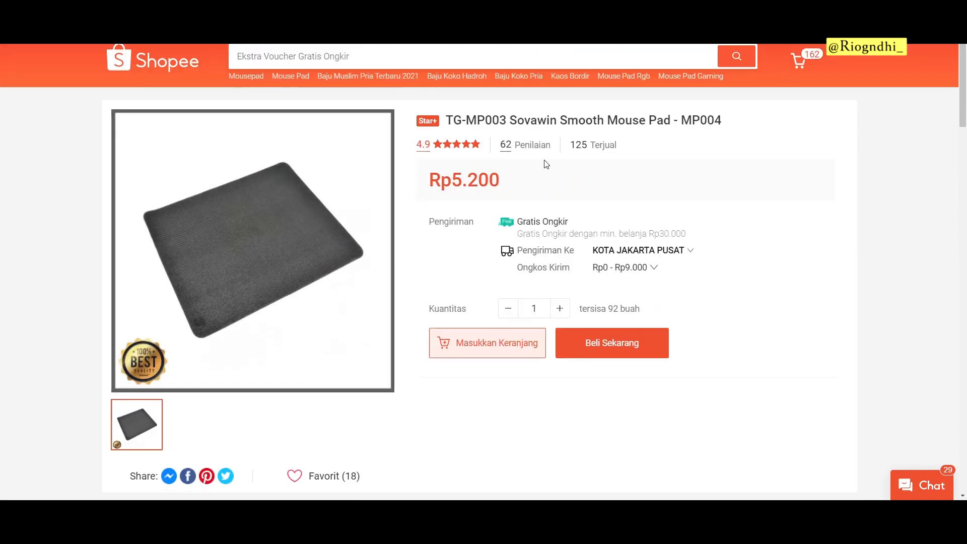
{"action": "key", "text": "alt+Left"}
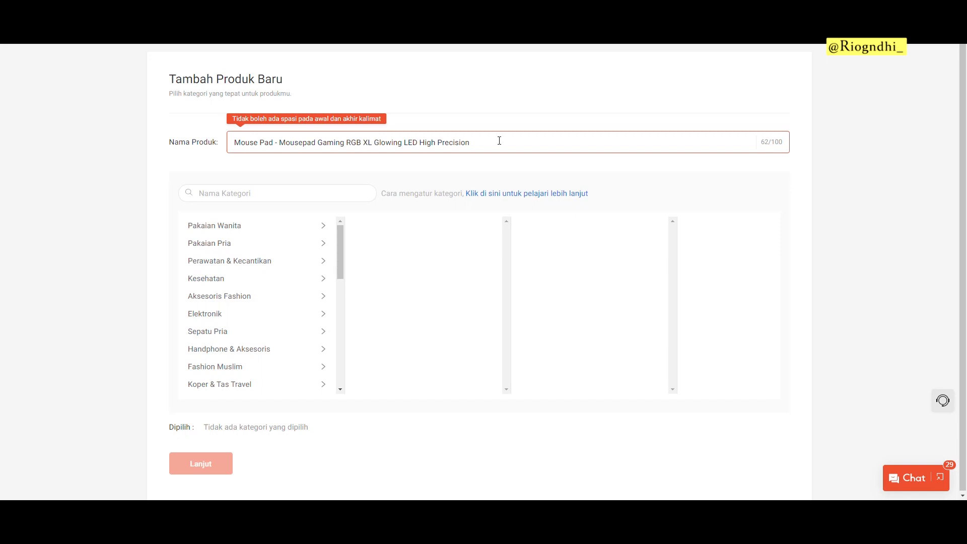
Step: Add '- Anti Slip / Halus / Waterproof' and a 'Murah' prefix to the name, then choose the Mouse Pad category
{"action": "type", "text": "- Anti Slip ."}
{"action": "key", "text": "BackSpace"}
{"action": "key", "text": "BackSpace"}
{"action": "type", "text": "/ Halus / Waterproof"}
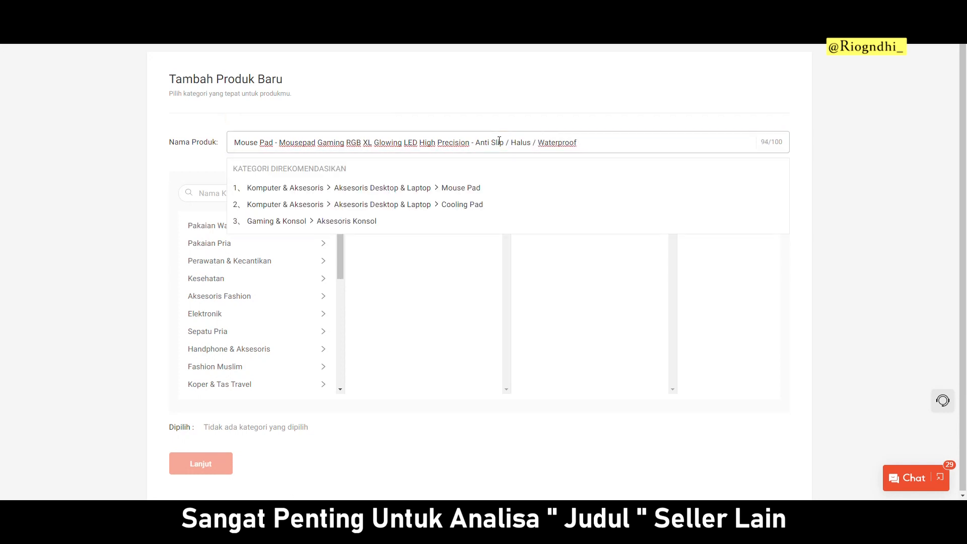
{"action": "key", "text": "Home"}
{"action": "type", "text": "Murah"}
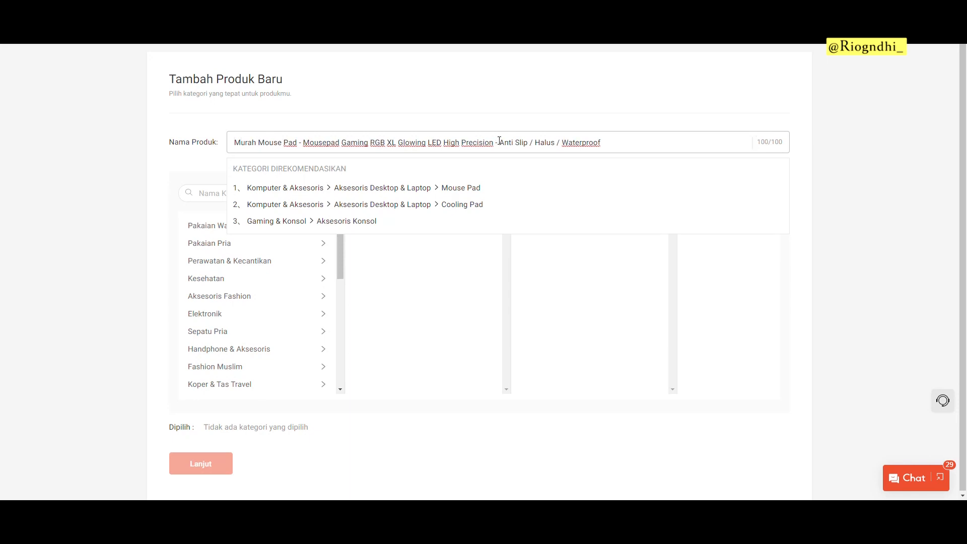
{"action": "left_click", "coordinate": [490, 197]}
{"action": "left_click", "coordinate": [217, 466]}
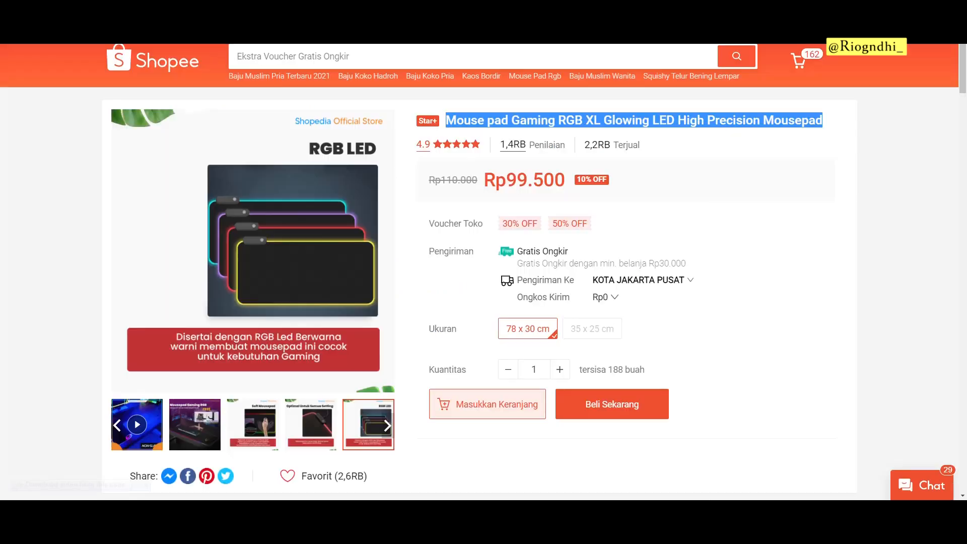
Step: Look over the competitor's Voucher Toko offers and product image thumbnails
{"action": "mouse_move", "coordinate": [476, 223]}
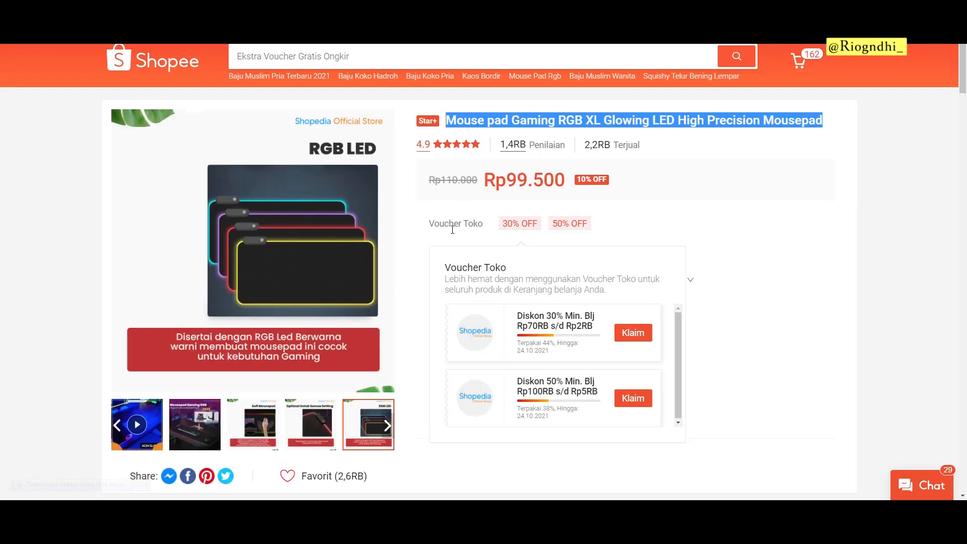
{"action": "mouse_move", "coordinate": [208, 438]}
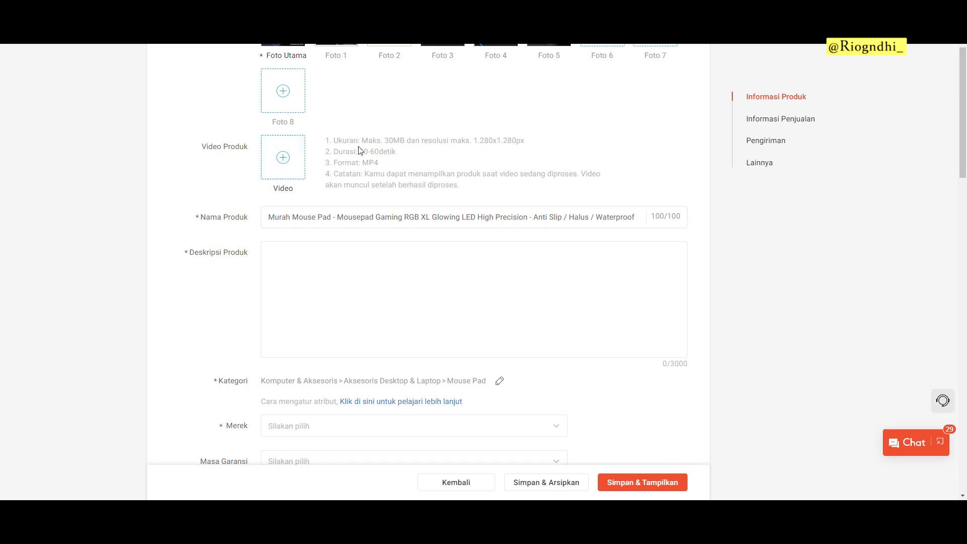
Step: Copy the competitor's product description, from the top through the package contents
{"action": "scroll", "coordinate": [360, 150], "scroll_direction": "down", "scroll_amount": 3}
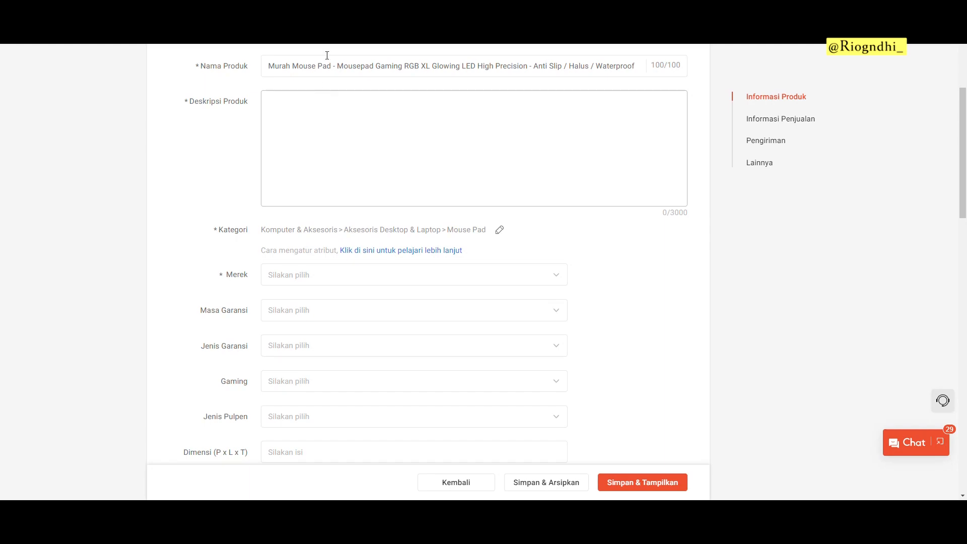
{"action": "left_click", "coordinate": [308, 9]}
{"action": "scroll", "coordinate": [464, 166], "scroll_direction": "down", "scroll_amount": 11}
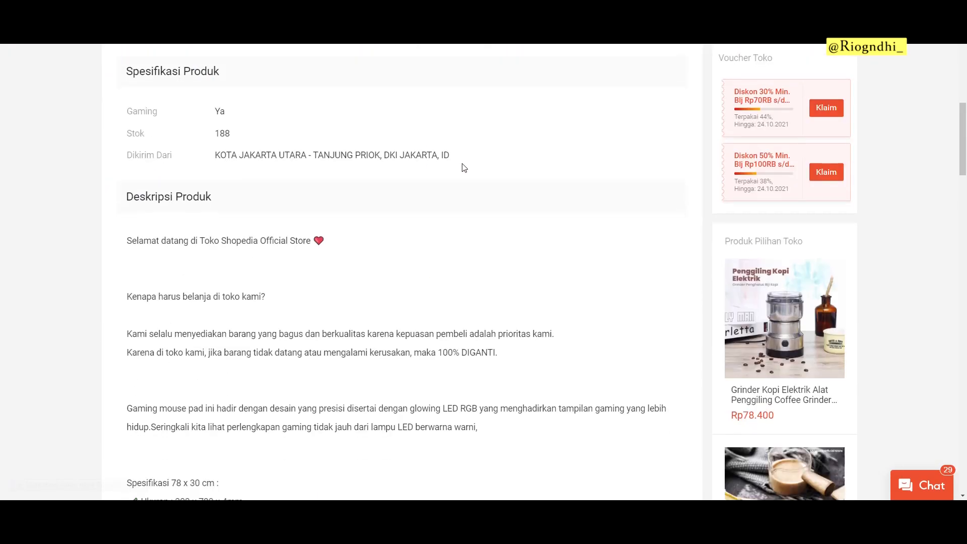
{"action": "scroll", "coordinate": [464, 168], "scroll_direction": "down", "scroll_amount": 5}
{"action": "scroll", "coordinate": [423, 159], "scroll_direction": "up", "scroll_amount": 1}
{"action": "scroll", "coordinate": [147, 106], "scroll_direction": "down", "scroll_amount": 3}
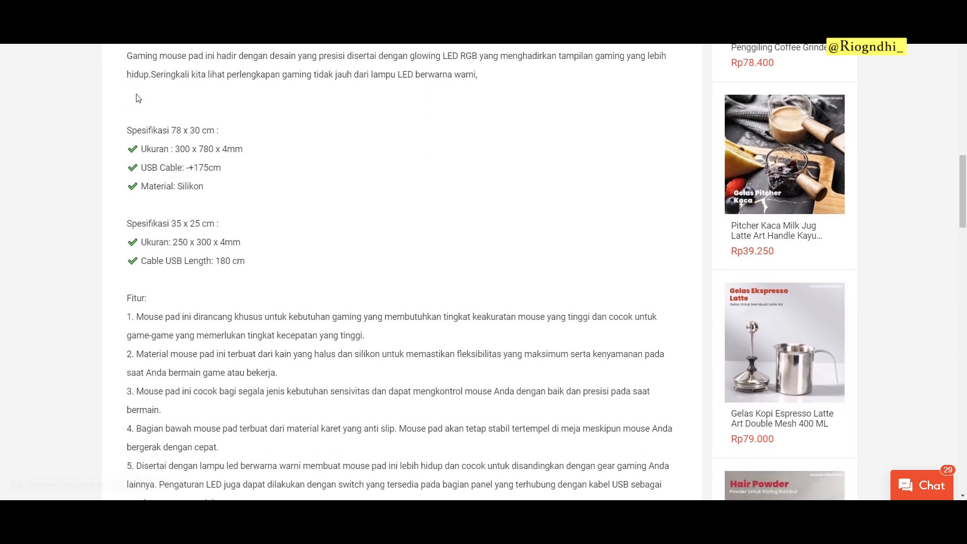
{"action": "scroll", "coordinate": [138, 99], "scroll_direction": "up", "scroll_amount": 1}
{"action": "left_click_drag", "start_coordinate": [127, 106], "coordinate": [297, 288]}
{"action": "scroll", "coordinate": [298, 287], "scroll_direction": "down", "scroll_amount": 6}
{"action": "left_click_drag", "start_coordinate": [252, 256], "coordinate": [274, 328]}
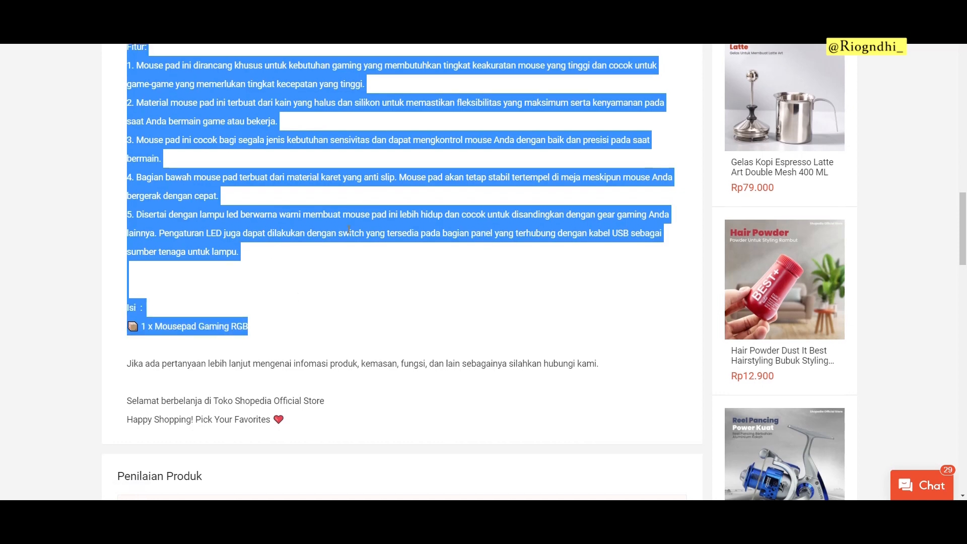
{"action": "scroll", "coordinate": [348, 229], "scroll_direction": "up", "scroll_amount": 6}
Step: Paste the description into Deskripsi Produk and remove the empty line above the specifications
{"action": "left_click", "coordinate": [292, 7]}
{"action": "left_click", "coordinate": [421, 164]}
{"action": "key", "text": "ctrl+v"}
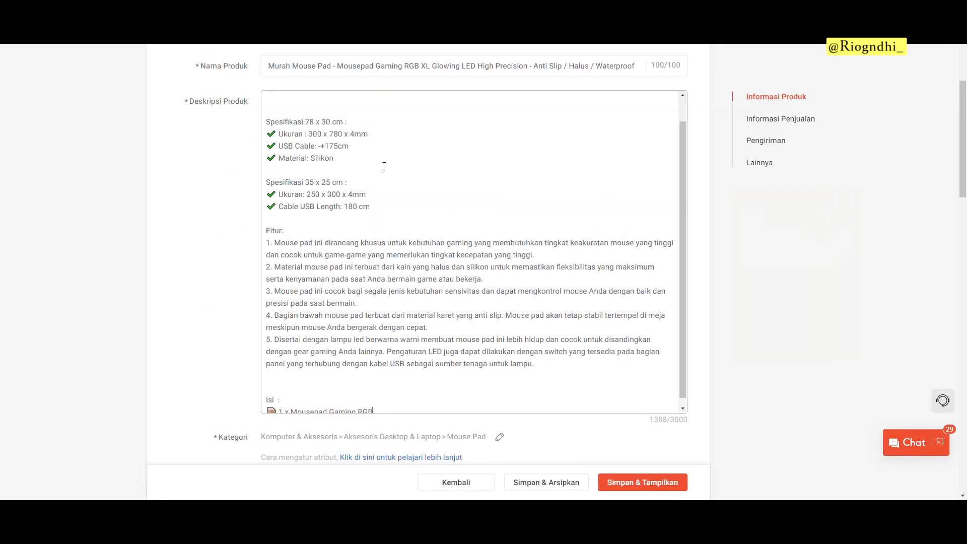
{"action": "scroll", "coordinate": [383, 166], "scroll_direction": "up", "scroll_amount": 1}
{"action": "key", "text": "BackSpace"}
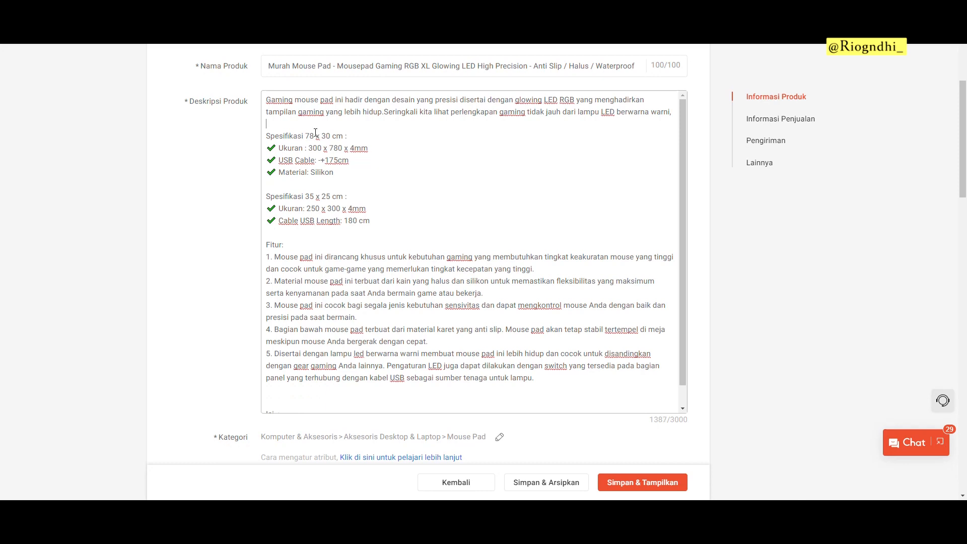
Step: Capitalise 'Mouse Pad' and remove the space before the colon in 'Spesifikasi 78 x 30 cm:'
{"action": "key", "text": "shift+Right"}
{"action": "type", "text": "M"}
{"action": "key", "text": "ctrl+Right"}
{"action": "key", "text": "shift+Right"}
{"action": "type", "text": "P"}
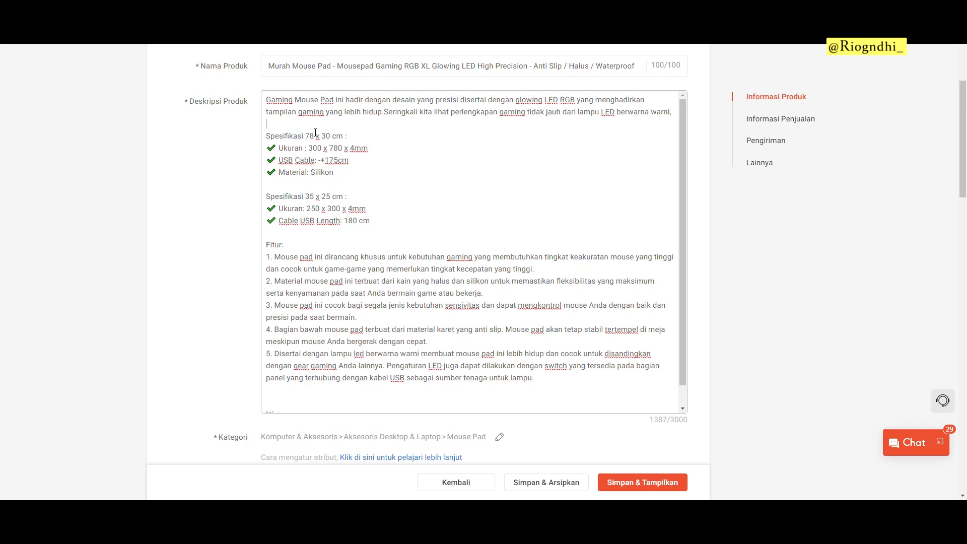
{"action": "key", "text": "Up"}
{"action": "key", "text": "Right"}
{"action": "key", "text": "Left"}
{"action": "key", "text": "BackSpace"}
{"action": "key", "text": "Right"}
{"action": "key", "text": "Right"}
{"action": "scroll", "coordinate": [378, 208], "scroll_direction": "down", "scroll_amount": 1}
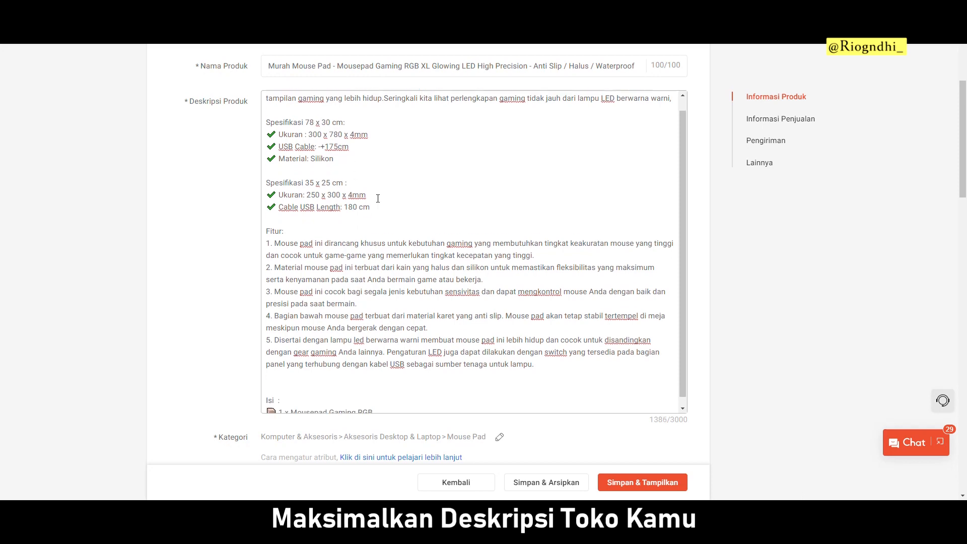
{"action": "scroll", "coordinate": [375, 255], "scroll_direction": "up", "scroll_amount": 1}
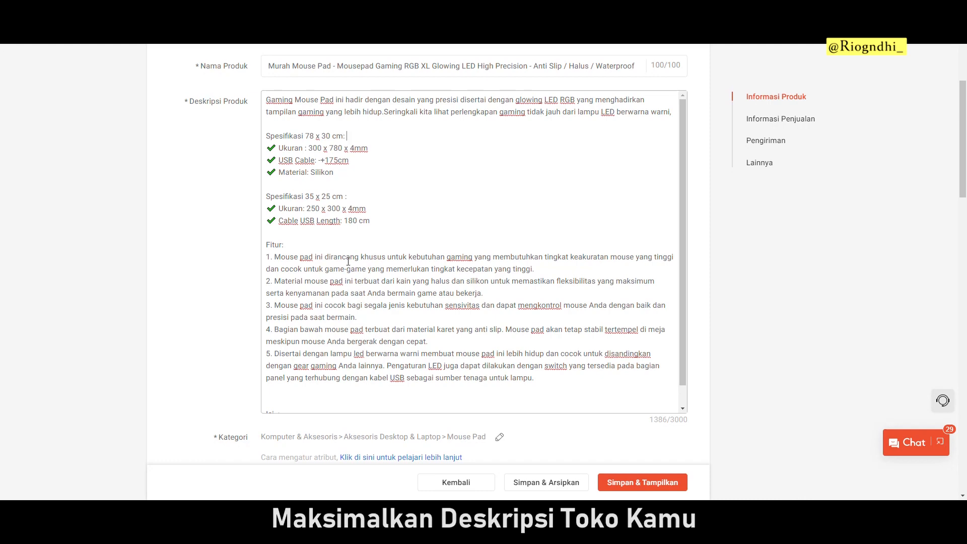
{"action": "scroll", "coordinate": [186, 276], "scroll_direction": "down", "scroll_amount": 7}
Step: Set Merek to Tidak ada merek and both warranty fields to Tidak Garansi
{"action": "left_click", "coordinate": [295, 131]}
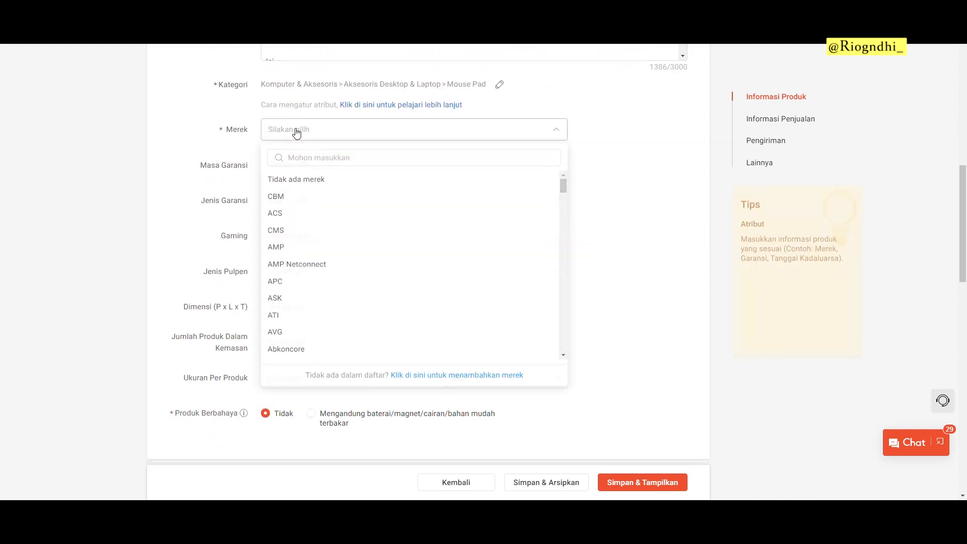
{"action": "left_click", "coordinate": [296, 180]}
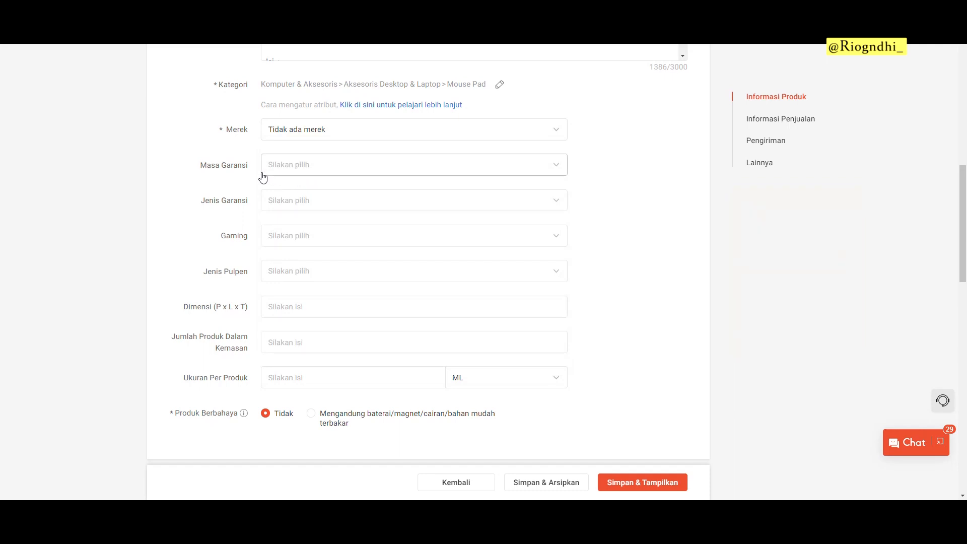
{"action": "left_click", "coordinate": [289, 171]}
{"action": "left_click", "coordinate": [291, 215]}
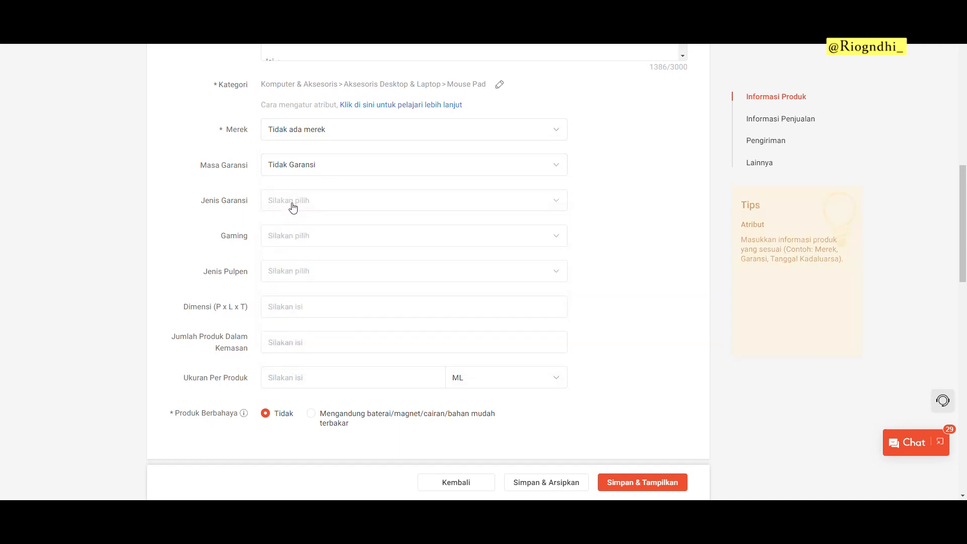
{"action": "left_click", "coordinate": [295, 207]}
{"action": "left_click", "coordinate": [302, 302]}
Step: Set Gaming to Ya and add and select a new Jenis Pulpen value 'Tidak Ada'
{"action": "left_click", "coordinate": [301, 242]}
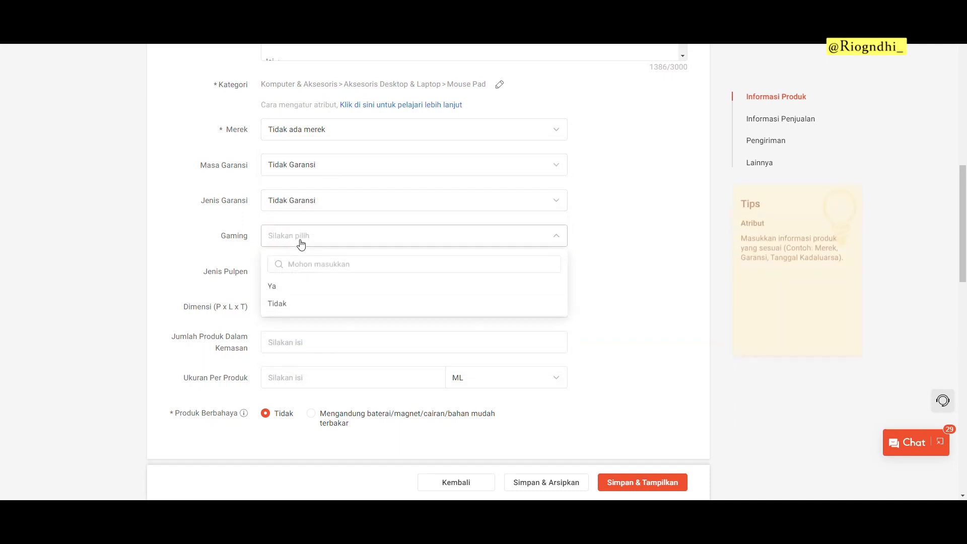
{"action": "left_click", "coordinate": [274, 283]}
{"action": "scroll", "coordinate": [232, 224], "scroll_direction": "down", "scroll_amount": 1}
{"action": "left_click", "coordinate": [277, 221]}
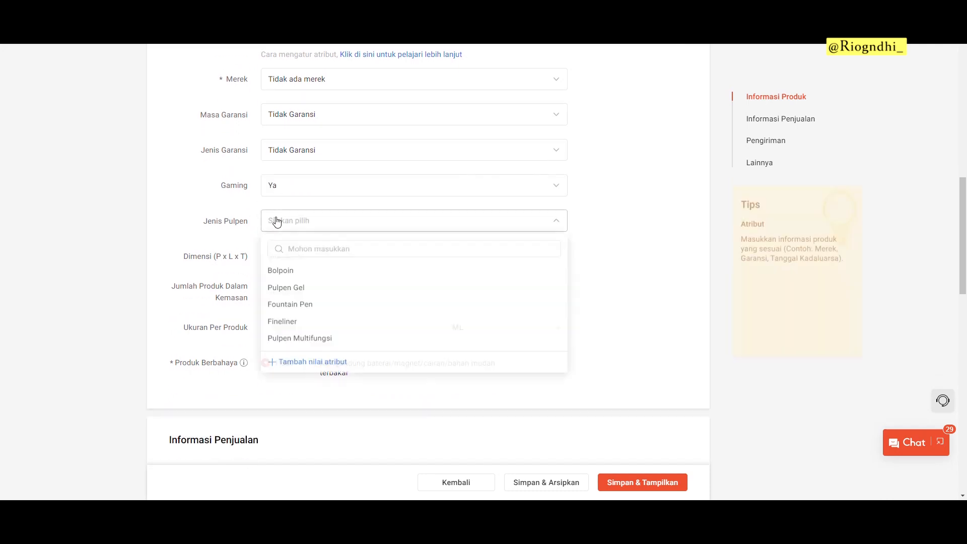
{"action": "left_click", "coordinate": [289, 366]}
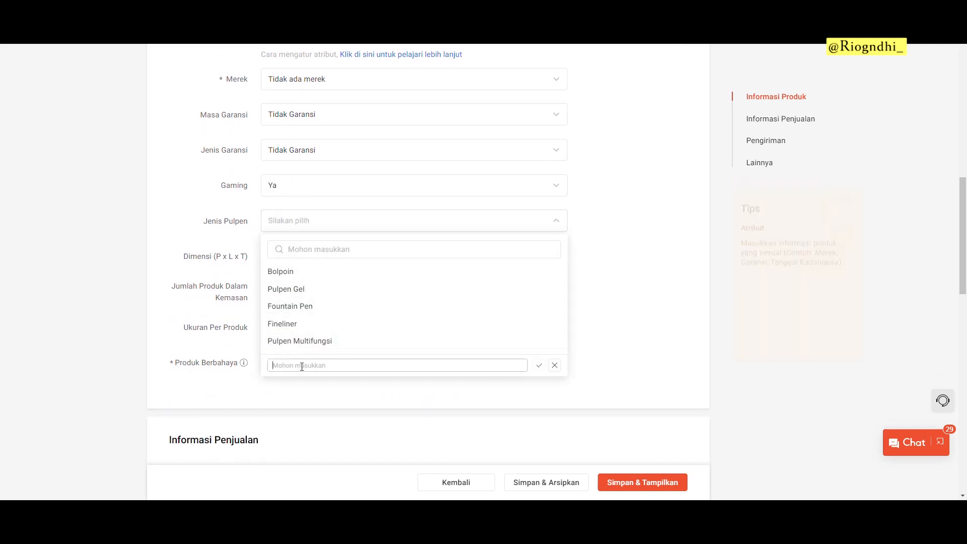
{"action": "type", "text": "Tidak Ada"}
{"action": "left_click", "coordinate": [539, 365]}
{"action": "left_click", "coordinate": [252, 240]}
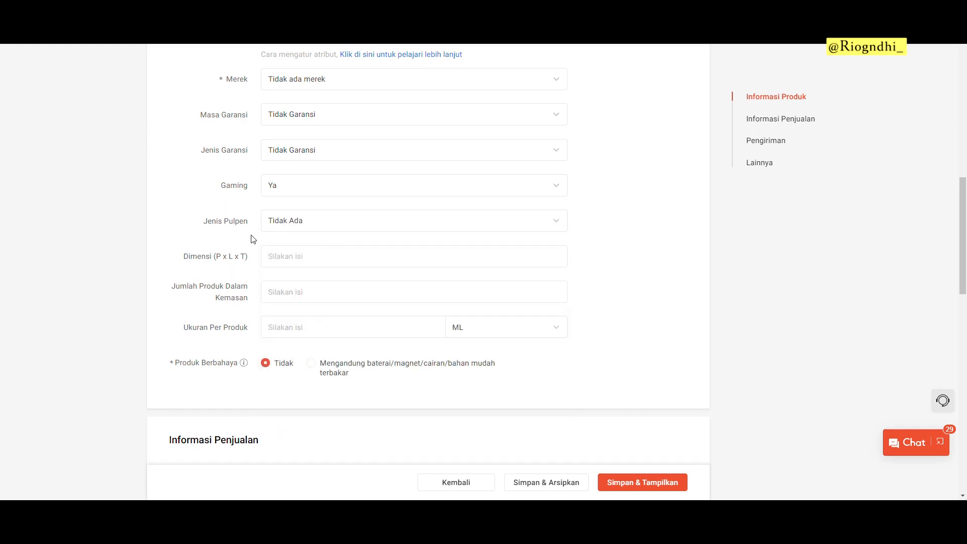
{"action": "scroll", "coordinate": [272, 201], "scroll_direction": "down", "scroll_amount": 2}
{"action": "left_click", "coordinate": [296, 153]}
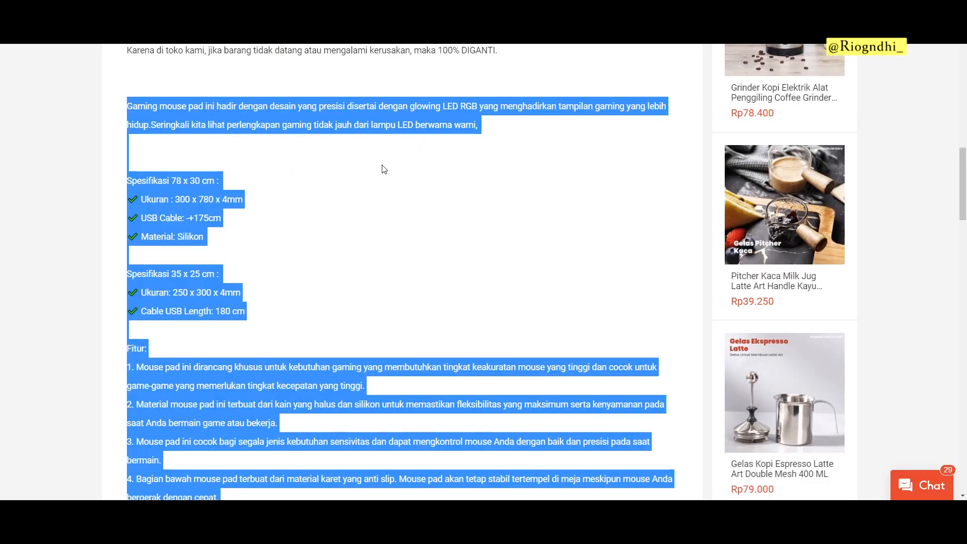
Step: Fill Dimensi with 300 x 780 x 4mm from the reference and set Jumlah Produk to 1
{"action": "left_click", "coordinate": [347, 183]}
{"action": "left_click_drag", "start_coordinate": [177, 197], "coordinate": [242, 198]}
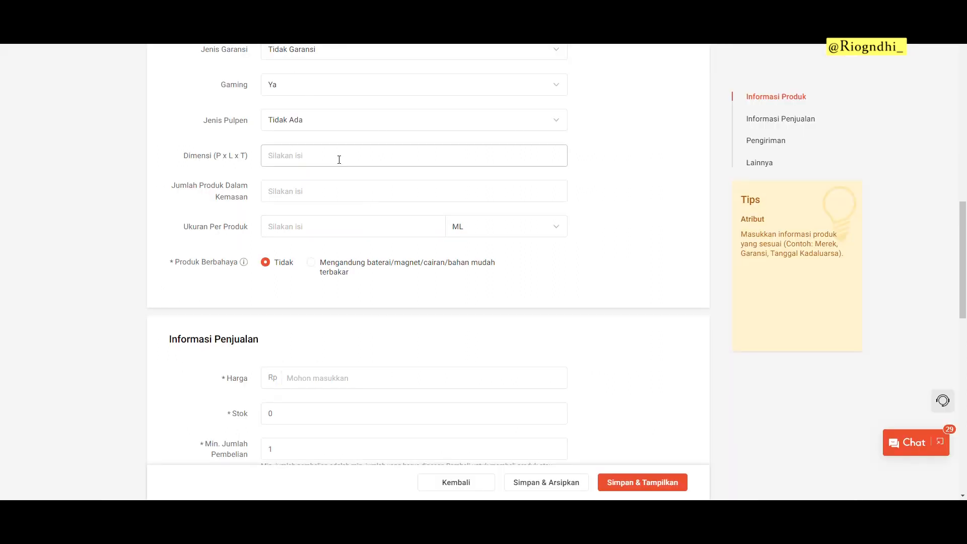
{"action": "type", "text": "300 x 780 x 4mm"}
{"action": "left_click", "coordinate": [313, 192]}
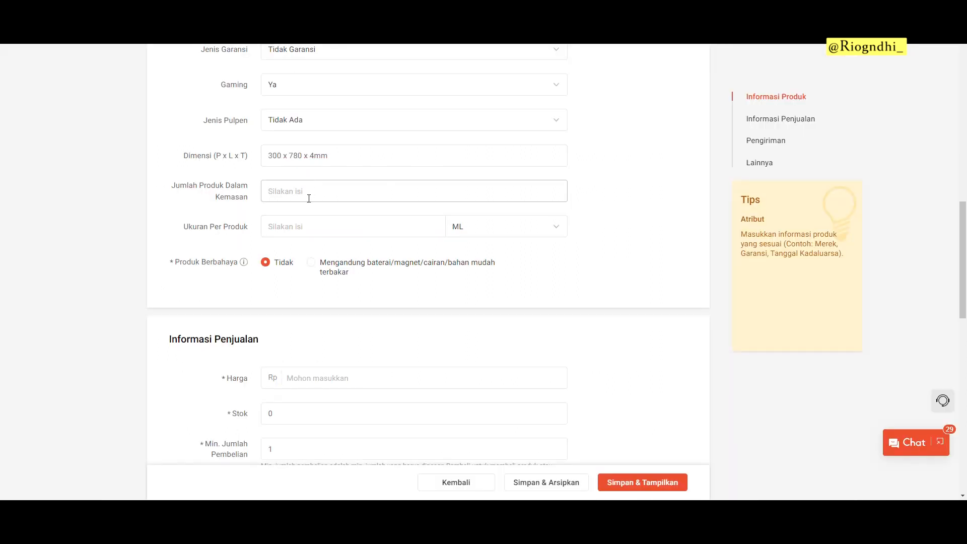
{"action": "type", "text": "1"}
Step: Check the reference listing's original price before filling in Harga
{"action": "scroll", "coordinate": [335, 171], "scroll_direction": "down", "scroll_amount": 2}
{"action": "left_click", "coordinate": [353, 122]}
{"action": "scroll", "coordinate": [303, 231], "scroll_direction": "down", "scroll_amount": 2}
{"action": "left_click", "coordinate": [326, 174]}
{"action": "left_click", "coordinate": [371, 10]}
{"action": "scroll", "coordinate": [413, 197], "scroll_direction": "up", "scroll_amount": 15}
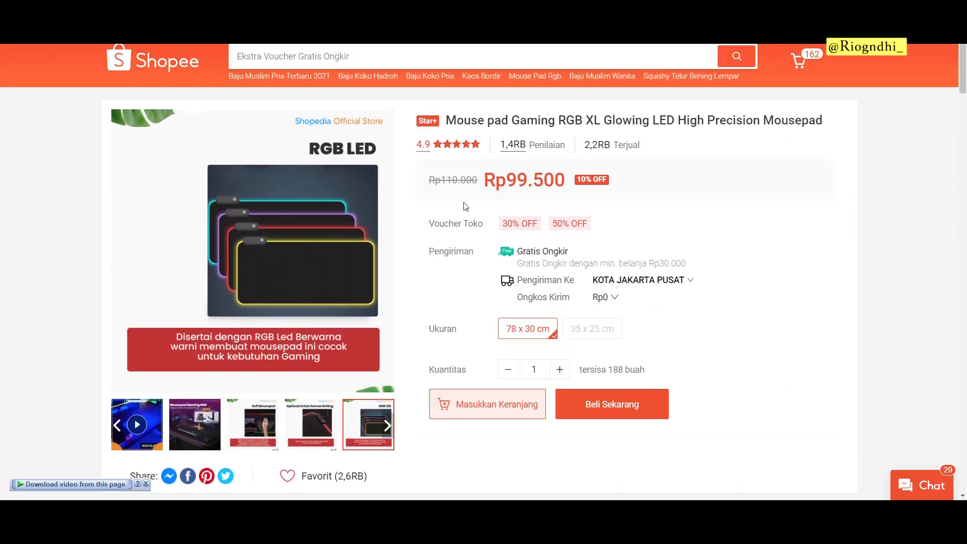
{"action": "left_click_drag", "start_coordinate": [438, 176], "coordinate": [491, 183]}
{"action": "left_click", "coordinate": [515, 189]}
Step: Compare the reference's discounted Rp99.500 and original 110.000 prices
{"action": "left_click_drag", "start_coordinate": [484, 184], "coordinate": [580, 177]}
{"action": "left_click", "coordinate": [542, 190]}
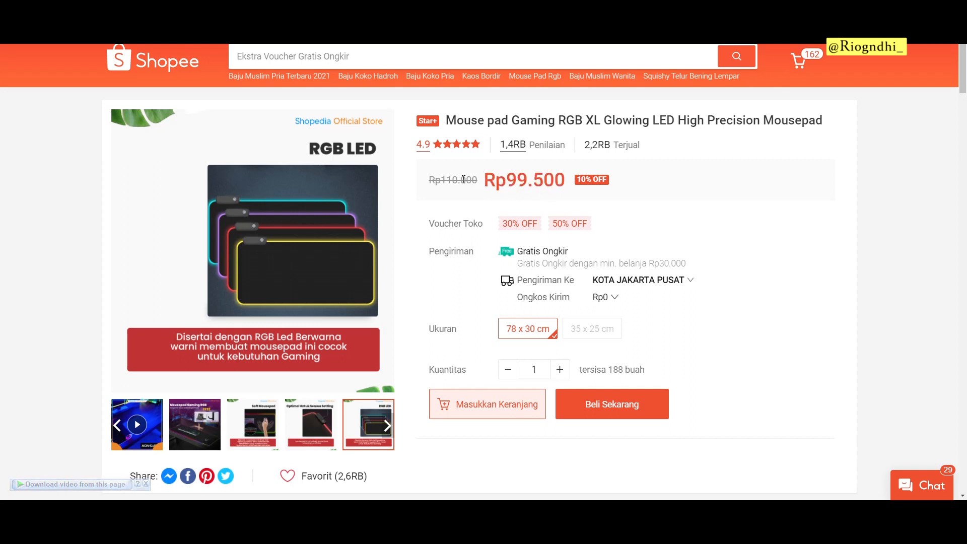
{"action": "left_click_drag", "start_coordinate": [440, 178], "coordinate": [476, 179]}
Step: Enter a price of 125000 and replace the stock of 0 with 50
{"action": "left_click", "coordinate": [323, 8]}
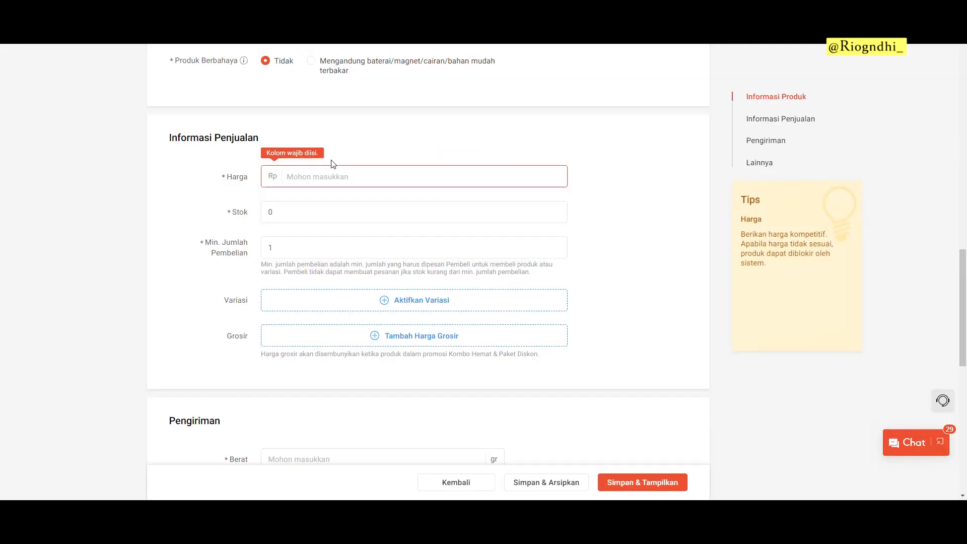
{"action": "type", "text": "12500"}
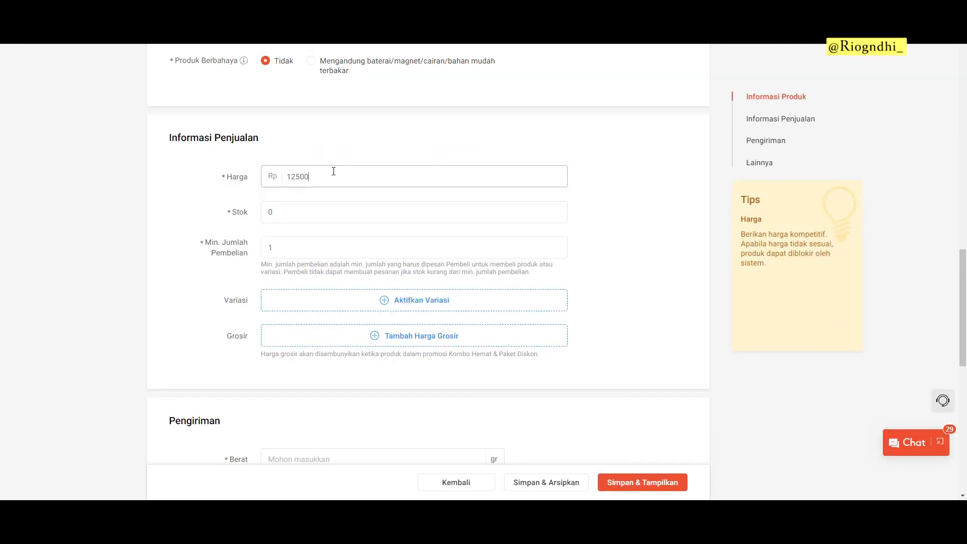
{"action": "left_click", "coordinate": [322, 211]}
{"action": "key", "text": "ctrl+a"}
{"action": "type", "text": "50"}
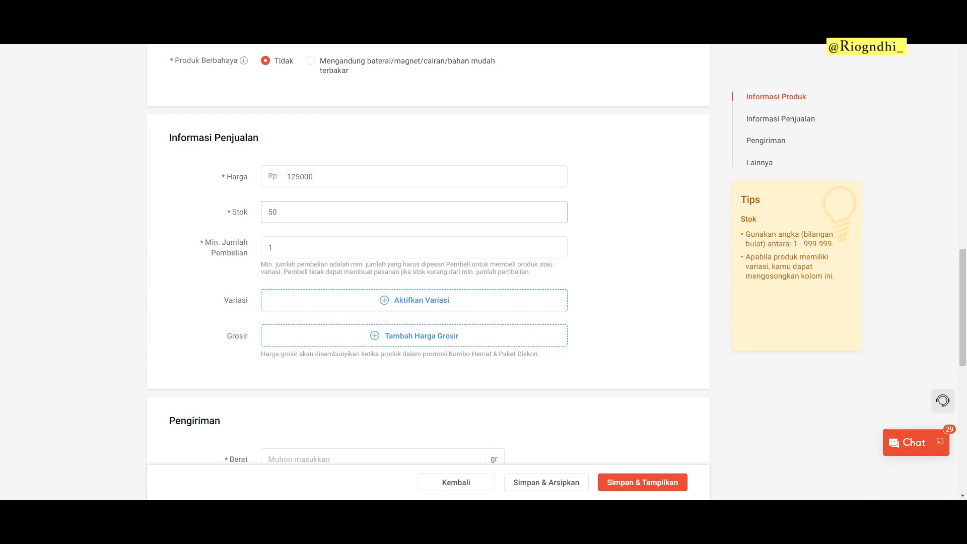
Step: Check the reference listing's review and sold counts
{"action": "left_click", "coordinate": [421, 8]}
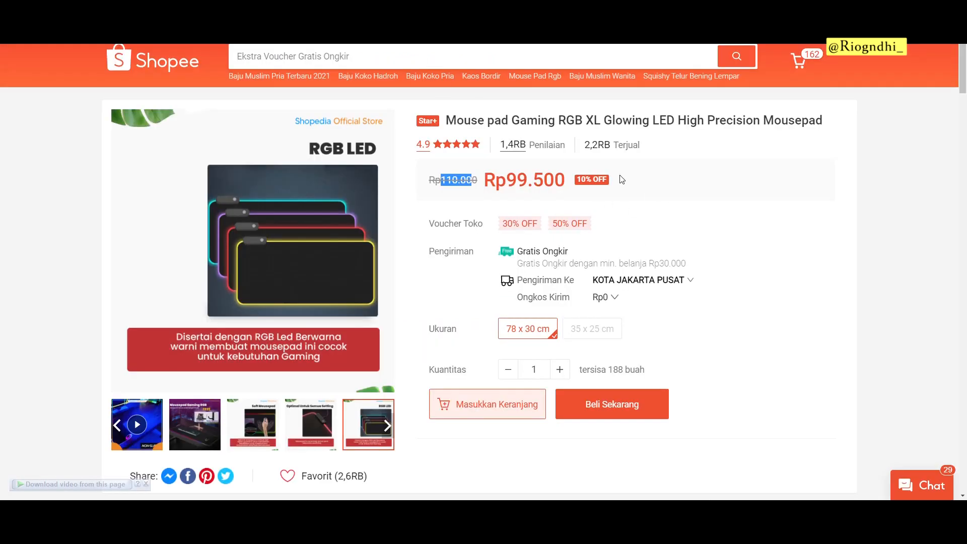
{"action": "left_click_drag", "start_coordinate": [500, 144], "coordinate": [649, 151]}
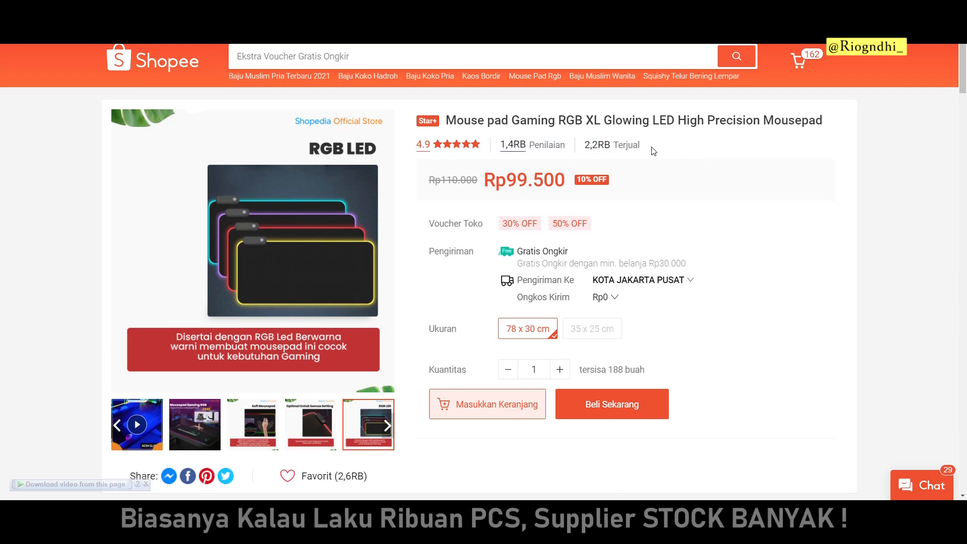
{"action": "left_click", "coordinate": [644, 200]}
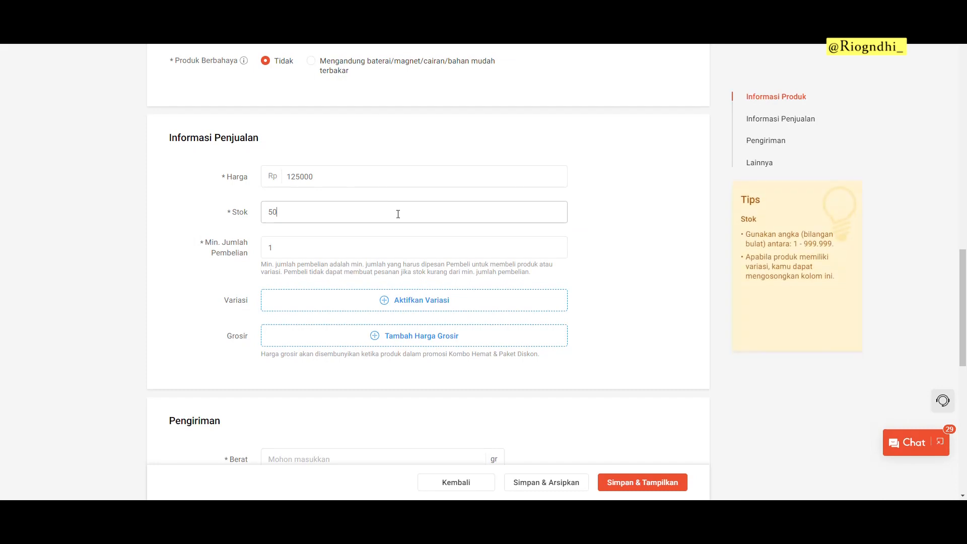
{"action": "scroll", "coordinate": [395, 215], "scroll_direction": "down", "scroll_amount": 2}
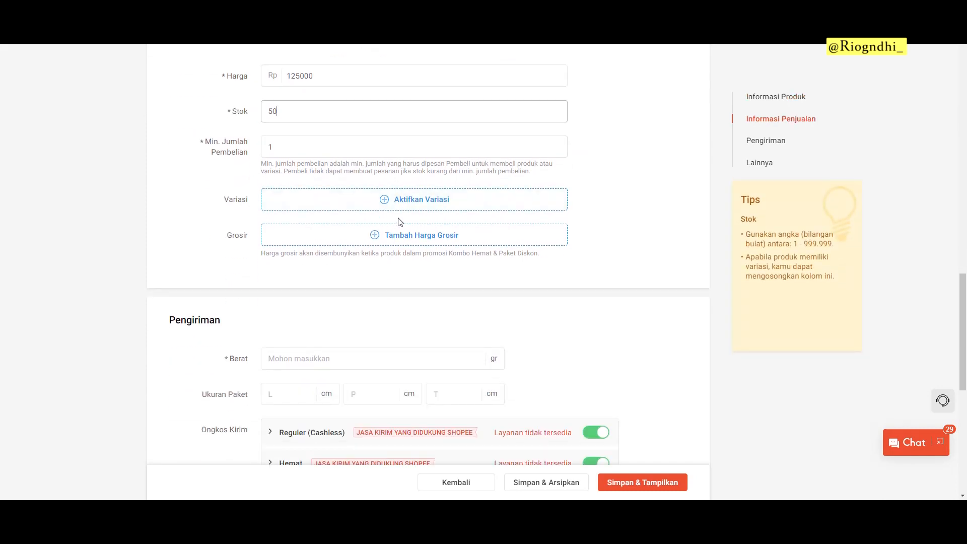
Step: Enable variations with a first variation 'Mode' and option 'RGB'
{"action": "left_click", "coordinate": [441, 211]}
{"action": "left_click", "coordinate": [346, 142]}
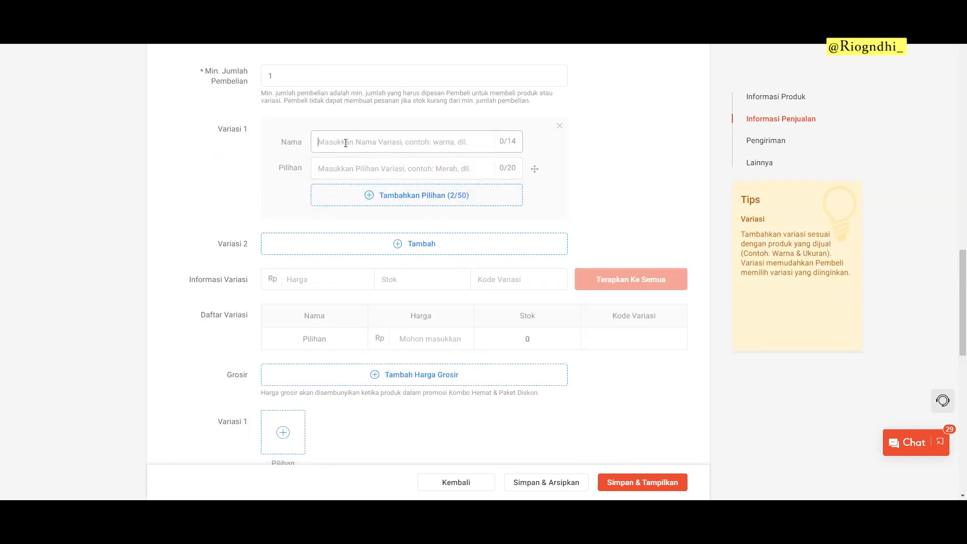
{"action": "type", "text": "Mode"}
{"action": "key", "text": "Tab"}
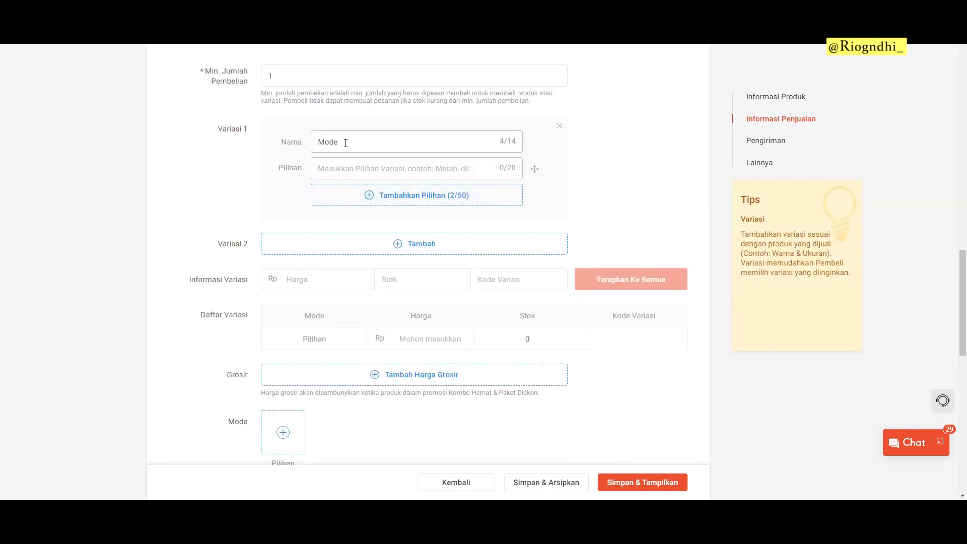
{"action": "type", "text": "G"}
{"action": "key", "text": "BackSpace"}
{"action": "type", "text": "RGB"}
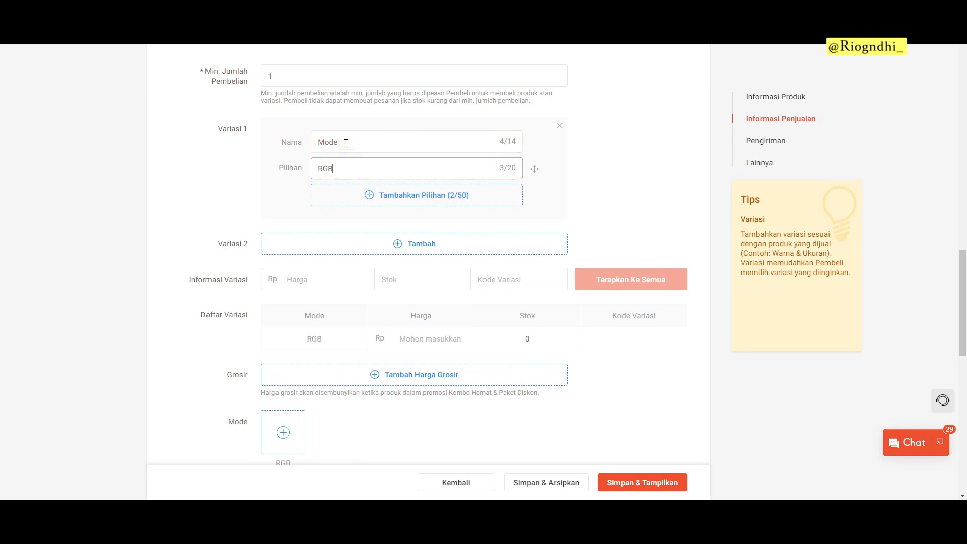
Step: Add a second variation 'Ukuran' with option 'XL'
{"action": "left_click", "coordinate": [374, 247]}
{"action": "left_click", "coordinate": [374, 255]}
{"action": "type", "text": "Ukuran"}
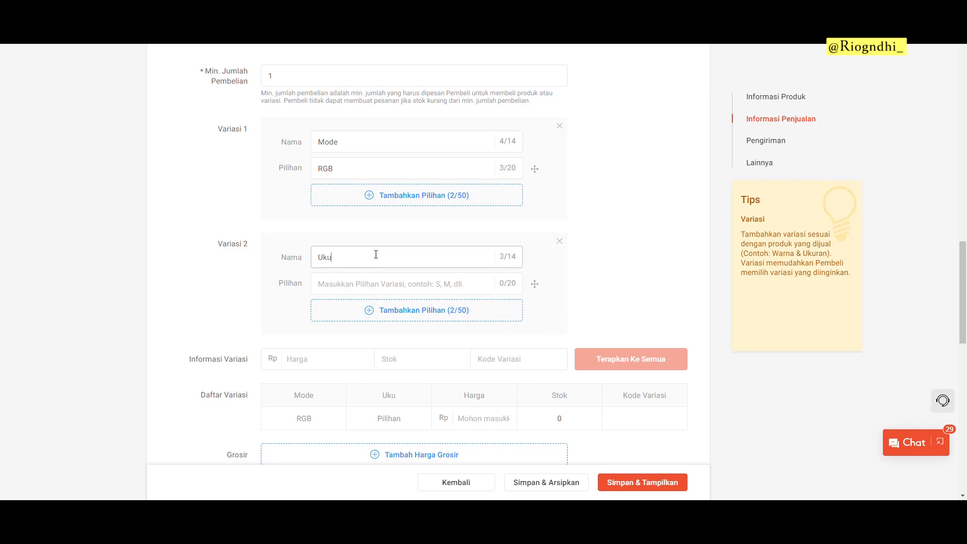
{"action": "key", "text": "Tab"}
{"action": "type", "text": "XL"}
Step: Add size options L and M, then delete them so only XL remains
{"action": "scroll", "coordinate": [387, 251], "scroll_direction": "down", "scroll_amount": 4}
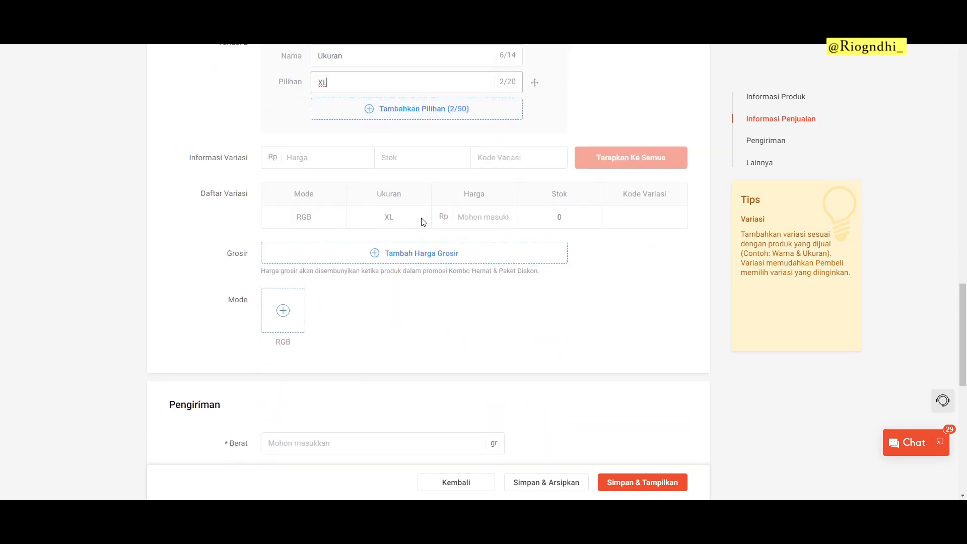
{"action": "left_click", "coordinate": [410, 108]}
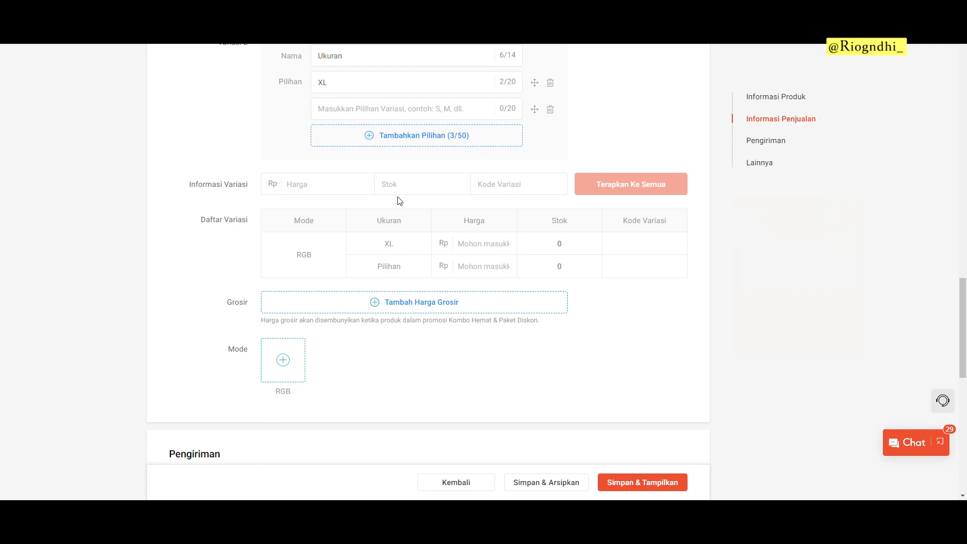
{"action": "left_click", "coordinate": [550, 108]}
{"action": "scroll", "coordinate": [360, 139], "scroll_direction": "up", "scroll_amount": 2}
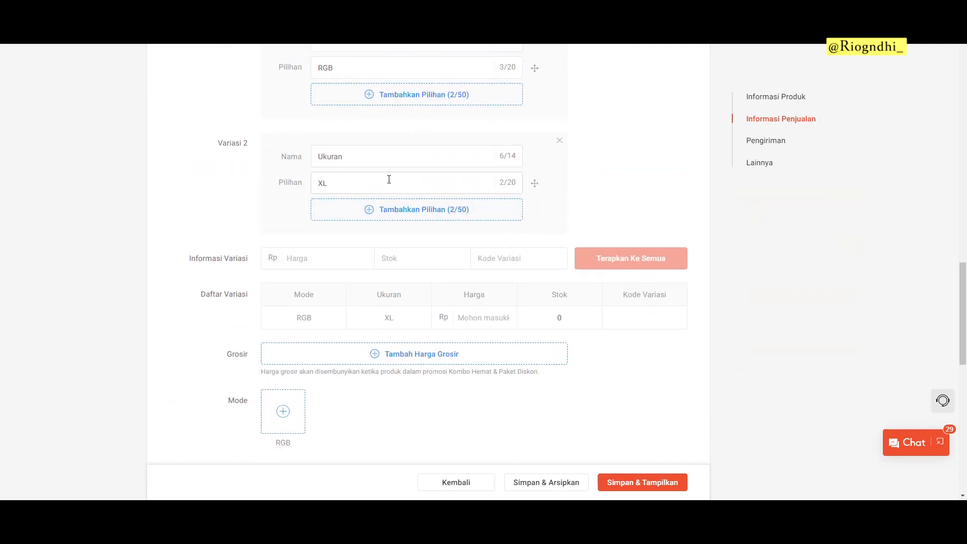
{"action": "left_click", "coordinate": [387, 209]}
{"action": "type", "text": "L"}
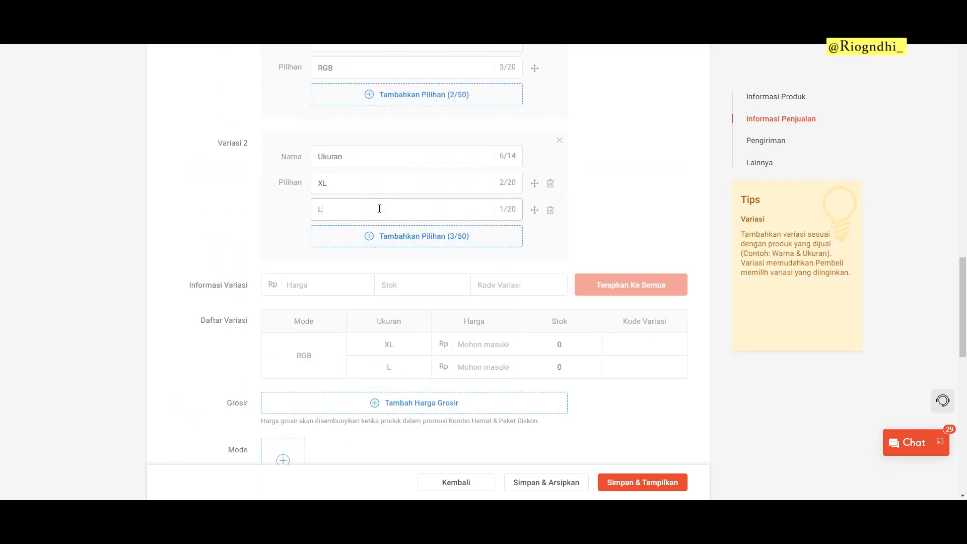
{"action": "left_click", "coordinate": [361, 237]}
{"action": "type", "text": "M"}
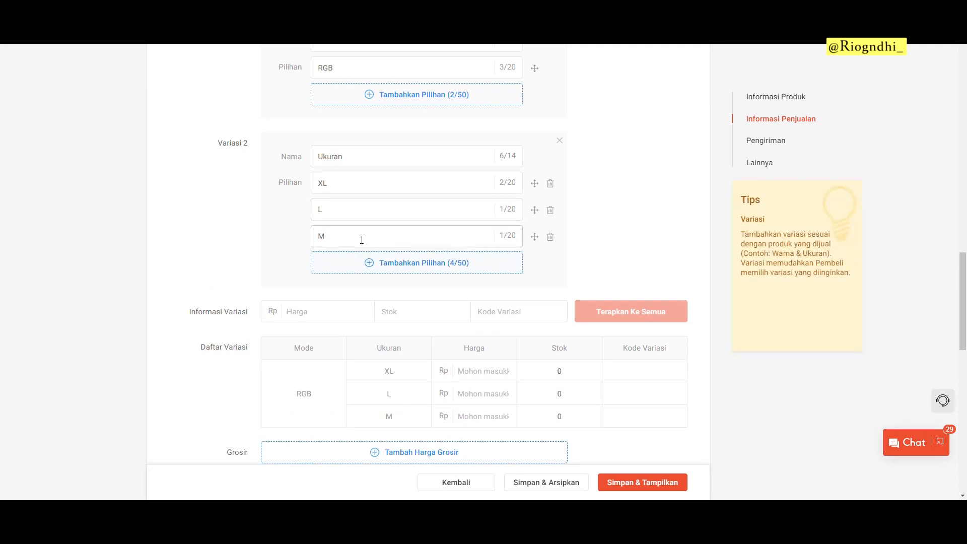
{"action": "left_click", "coordinate": [550, 209]}
{"action": "left_click", "coordinate": [550, 210]}
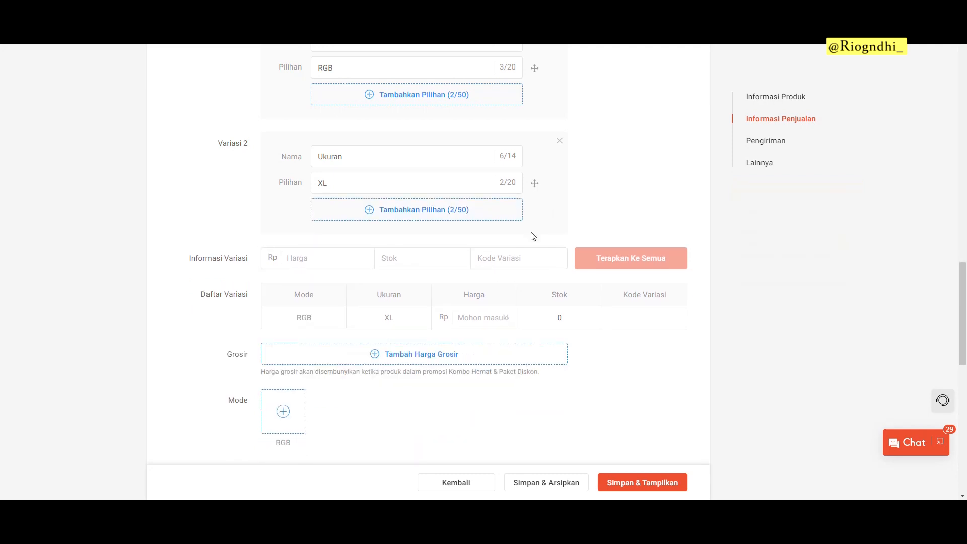
{"action": "scroll", "coordinate": [480, 306], "scroll_direction": "down", "scroll_amount": 2}
{"action": "left_click", "coordinate": [483, 217]}
Step: Give the RGB/XL variation price 125000, stock 50 and code MousePadRGB-XL
{"action": "type", "text": "125000"}
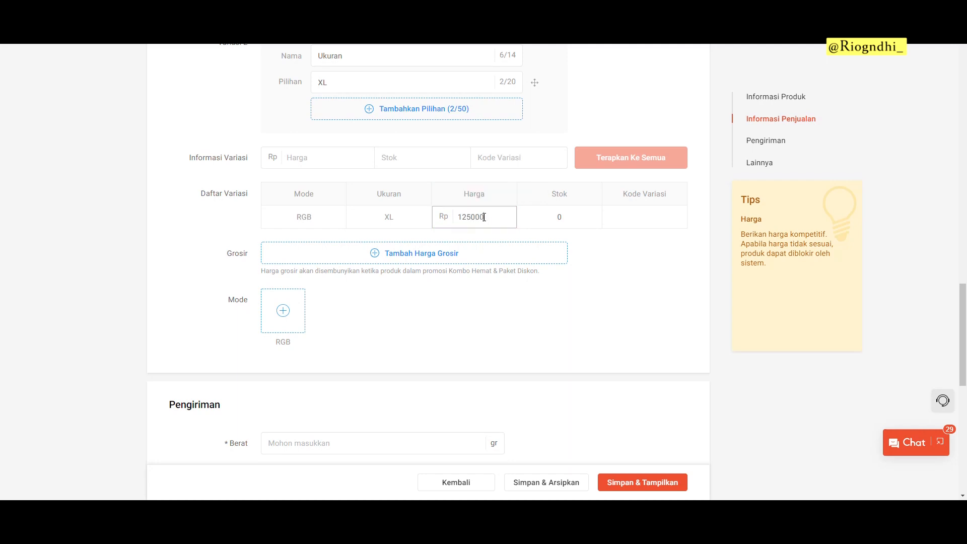
{"action": "key", "text": "Tab"}
{"action": "type", "text": "50"}
{"action": "key", "text": "Tab"}
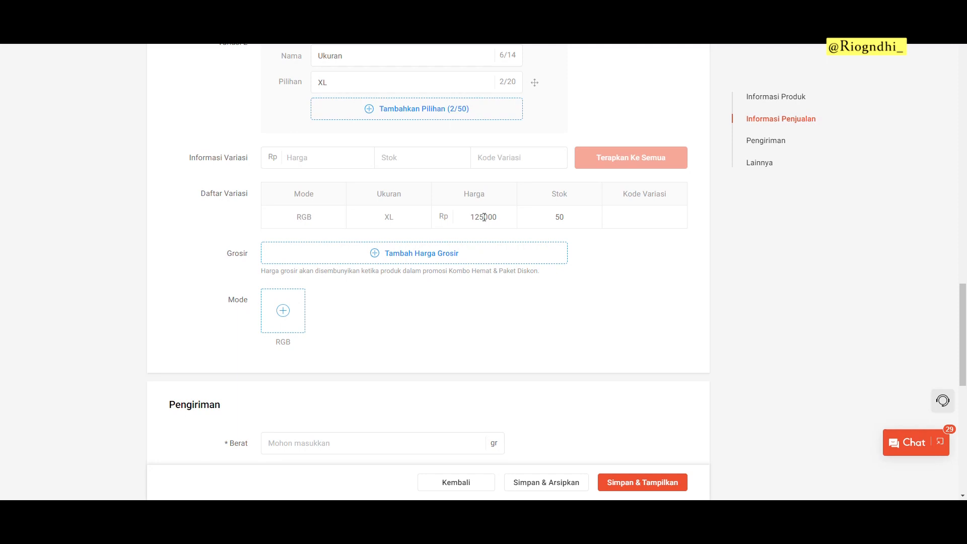
{"action": "type", "text": "MousePadRGB-XL"}
Step: Add a wholesale price tier for 2–6 units at 120000 each
{"action": "left_click", "coordinate": [391, 256]}
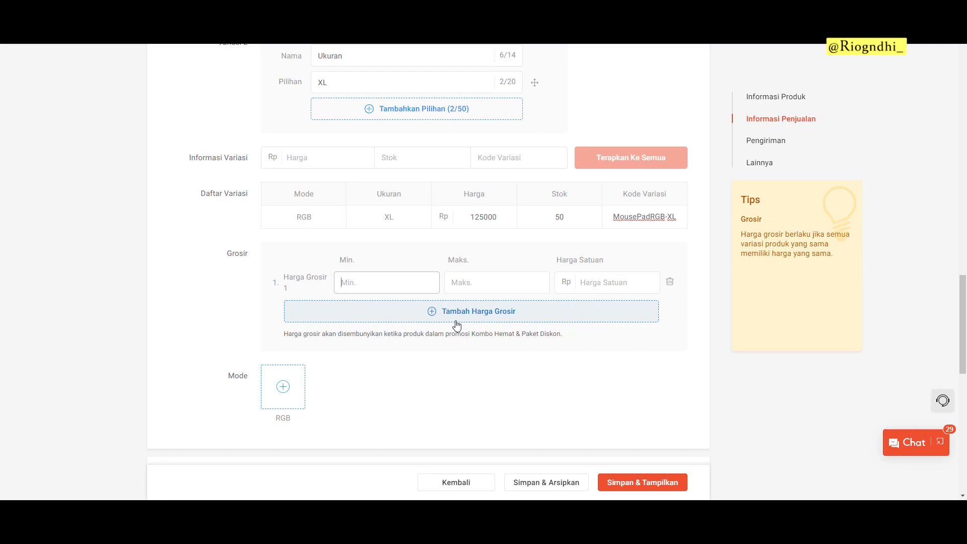
{"action": "type", "text": "2"}
{"action": "key", "text": "Tab"}
{"action": "type", "text": "6"}
{"action": "key", "text": "Tab"}
{"action": "type", "text": "120000"}
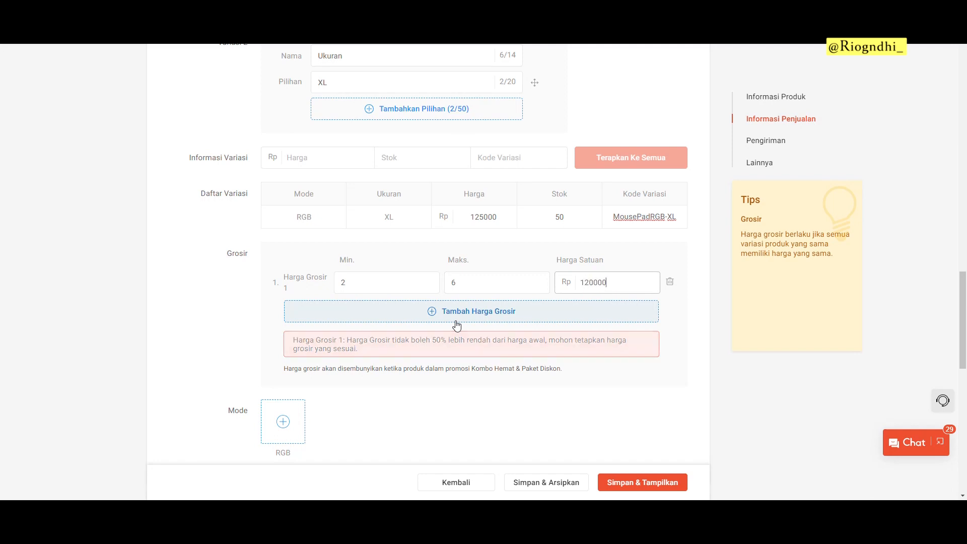
{"action": "left_click", "coordinate": [686, 362]}
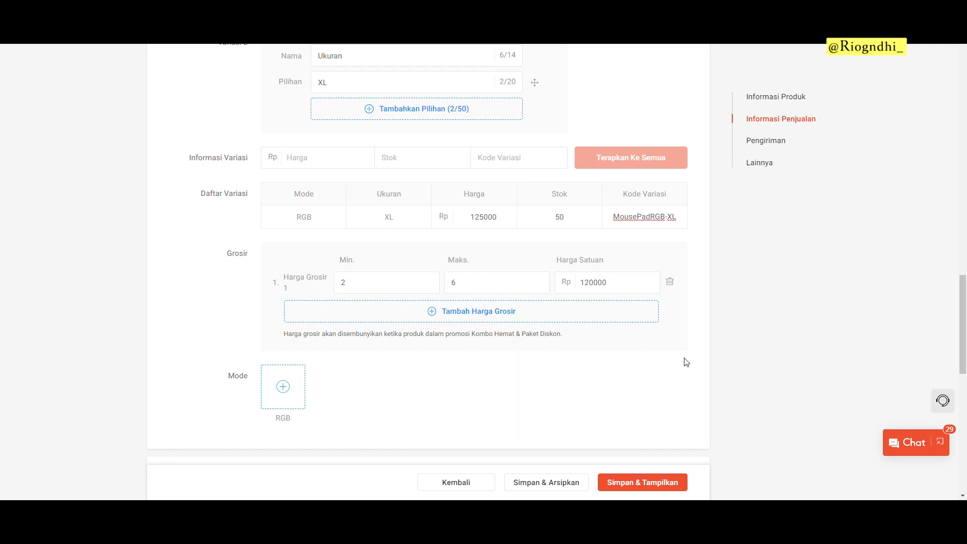
{"action": "scroll", "coordinate": [518, 272], "scroll_direction": "down", "scroll_amount": 4}
Step: Attach the Product image as the RGB mode photo, then move to the shipping weight field
{"action": "left_click", "coordinate": [300, 192]}
{"action": "double_click", "coordinate": [430, 231]}
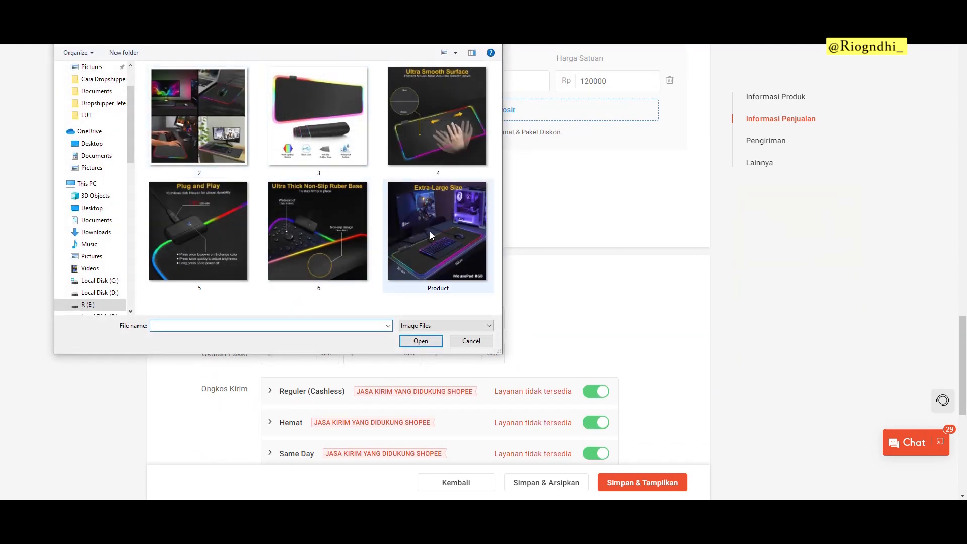
{"action": "scroll", "coordinate": [431, 211], "scroll_direction": "down", "scroll_amount": 4}
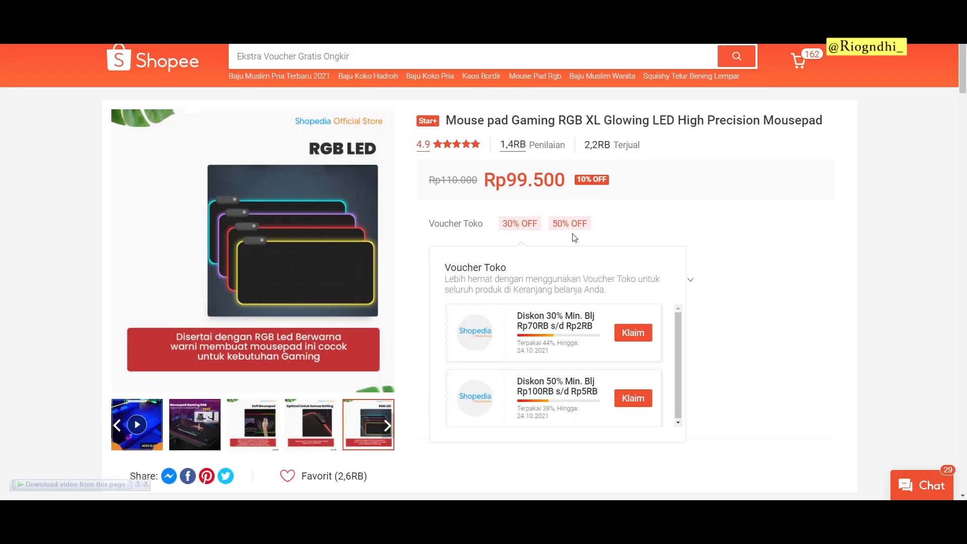
{"action": "scroll", "coordinate": [553, 227], "scroll_direction": "down", "scroll_amount": 1}
{"action": "scroll", "coordinate": [479, 211], "scroll_direction": "down", "scroll_amount": 10}
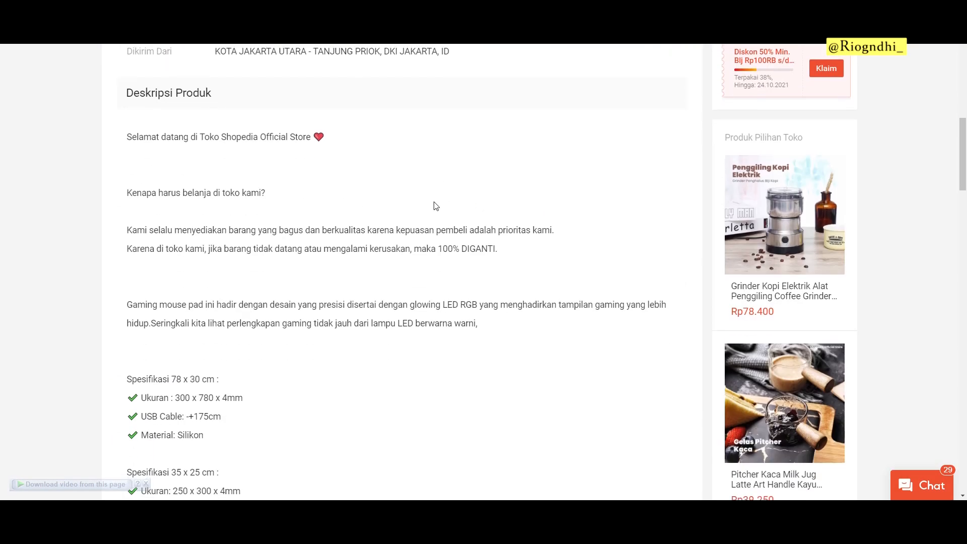
{"action": "scroll", "coordinate": [436, 207], "scroll_direction": "up", "scroll_amount": 12}
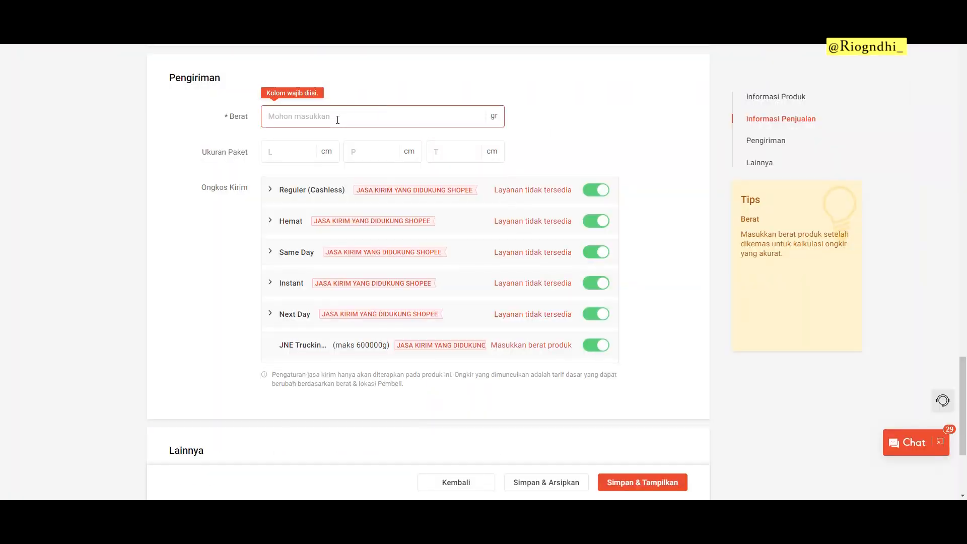
{"action": "left_click", "coordinate": [337, 119]}
Step: Set the weight to 300 g and the package size to 10×10×10 cm
{"action": "type", "text": "300"}
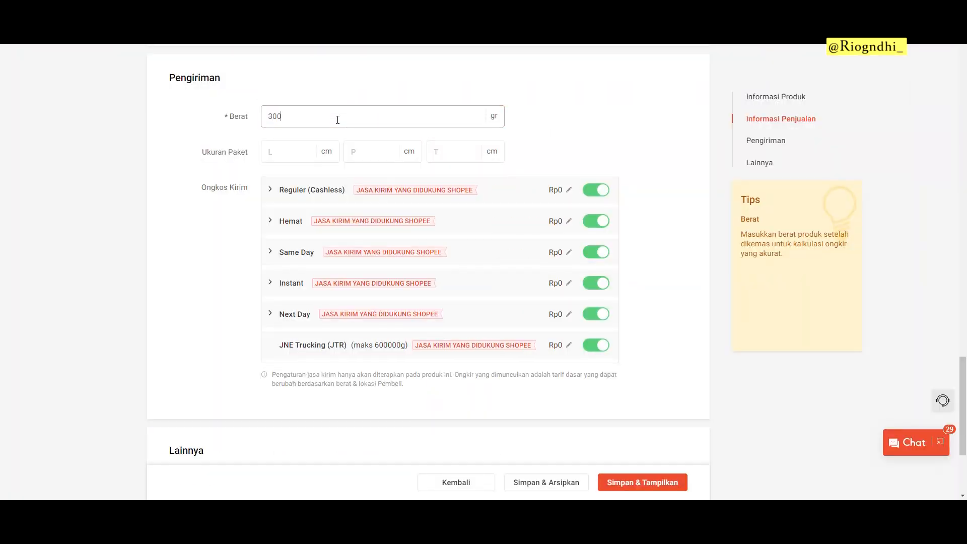
{"action": "left_click", "coordinate": [307, 151]}
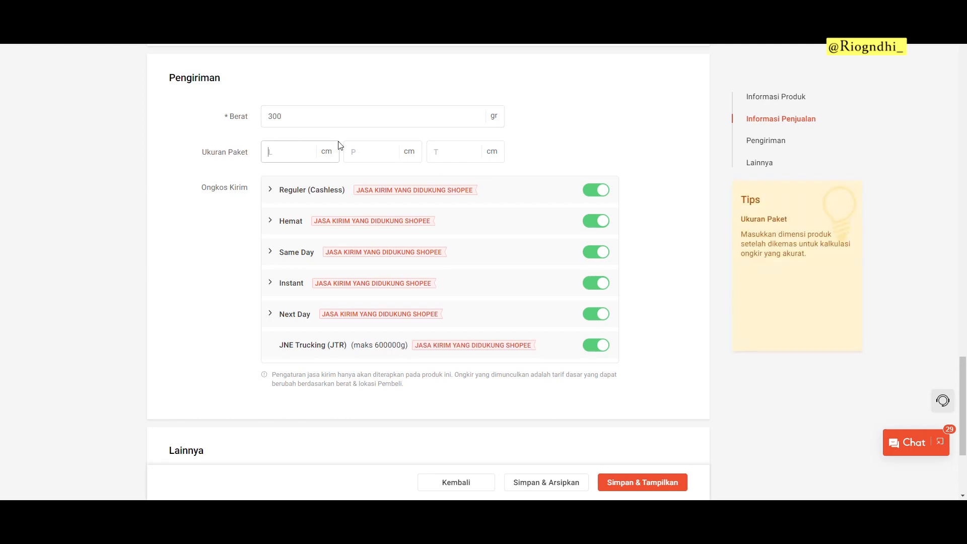
{"action": "scroll", "coordinate": [361, 192], "scroll_direction": "up", "scroll_amount": 20}
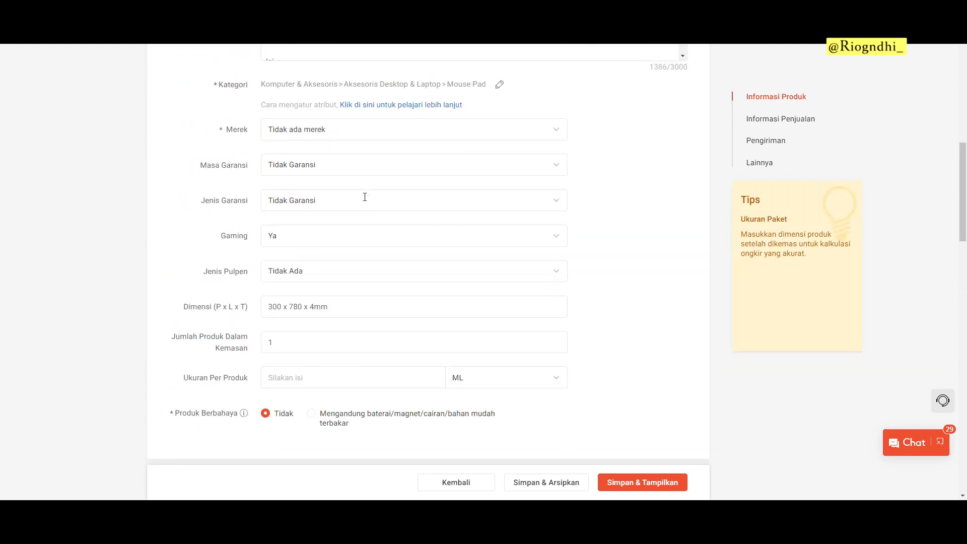
{"action": "scroll", "coordinate": [209, 242], "scroll_direction": "down", "scroll_amount": 17}
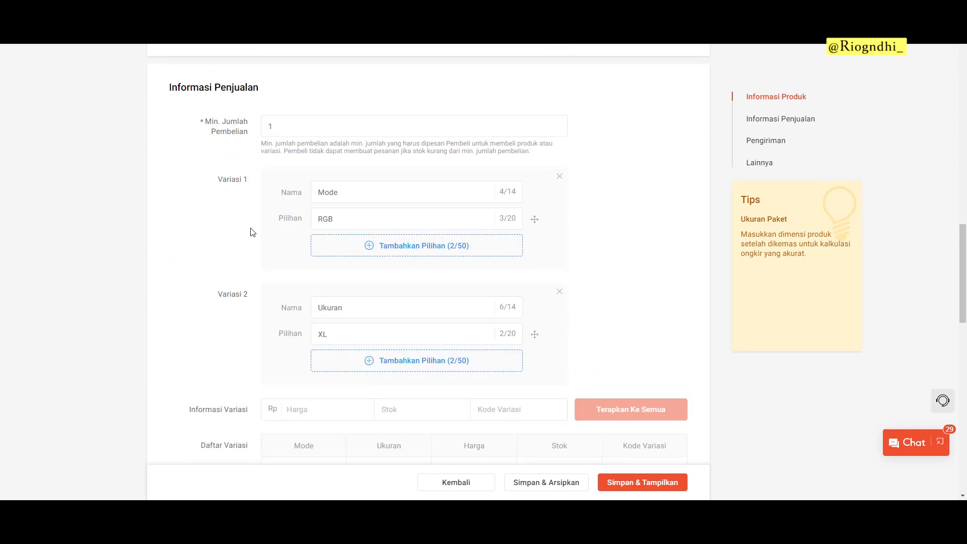
{"action": "scroll", "coordinate": [268, 215], "scroll_direction": "down", "scroll_amount": 3}
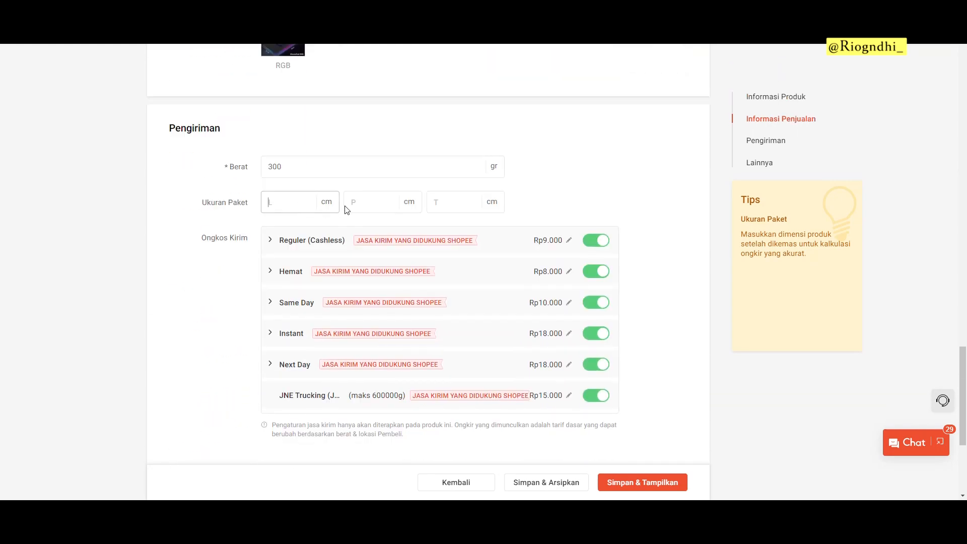
{"action": "left_click", "coordinate": [392, 209]}
{"action": "type", "text": "10"}
{"action": "key", "text": "Tab"}
{"action": "type", "text": "10"}
{"action": "key", "text": "Tab"}
{"action": "type", "text": "10"}
{"action": "left_click_drag", "start_coordinate": [309, 162], "coordinate": [254, 172]}
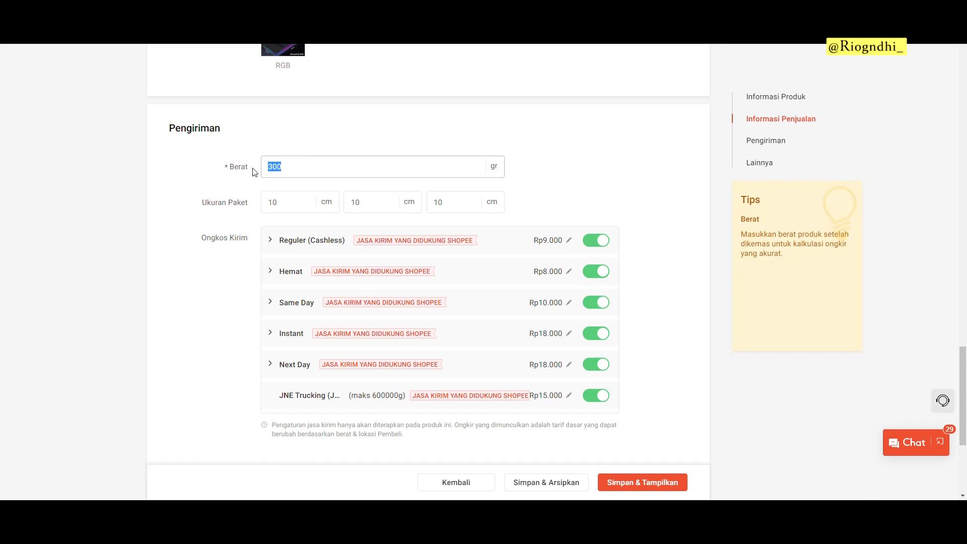
{"action": "left_click", "coordinate": [259, 162]}
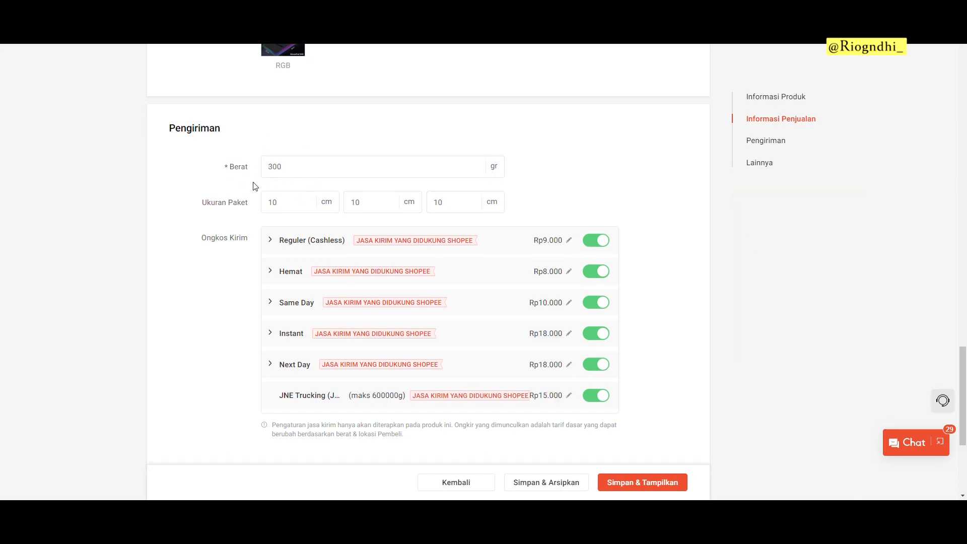
Step: Switch off the Instant and Same Day shipping options
{"action": "scroll", "coordinate": [288, 221], "scroll_direction": "down", "scroll_amount": 3}
{"action": "scroll", "coordinate": [260, 233], "scroll_direction": "up", "scroll_amount": 2}
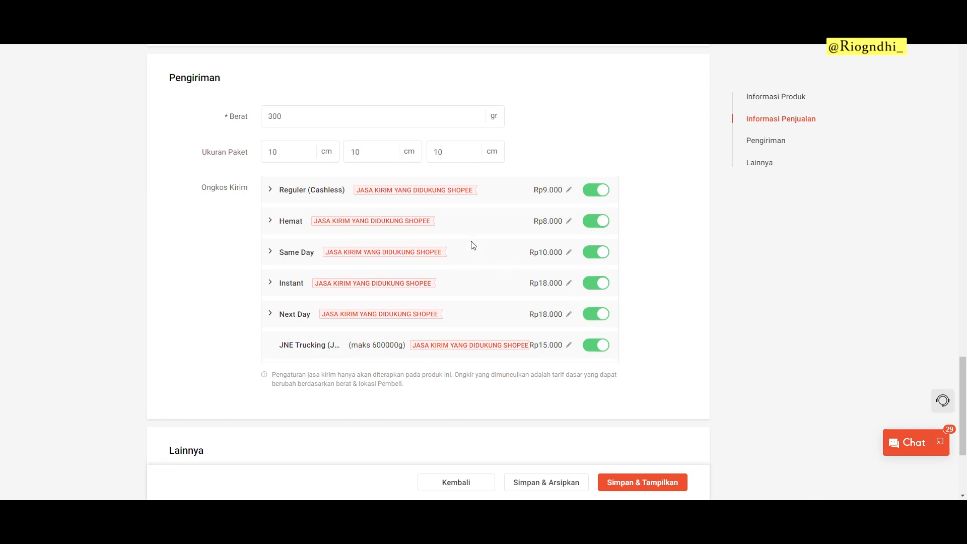
{"action": "left_click", "coordinate": [599, 282]}
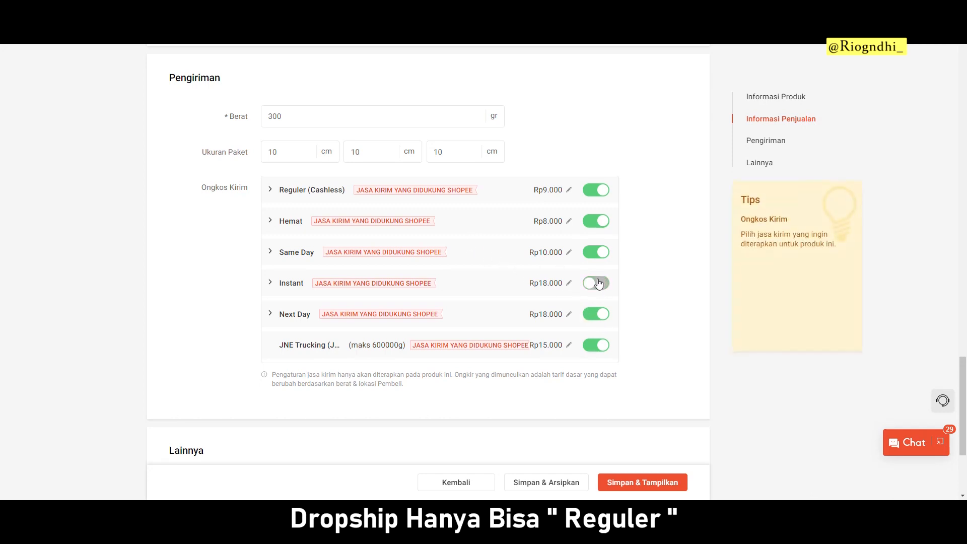
{"action": "left_click", "coordinate": [602, 255]}
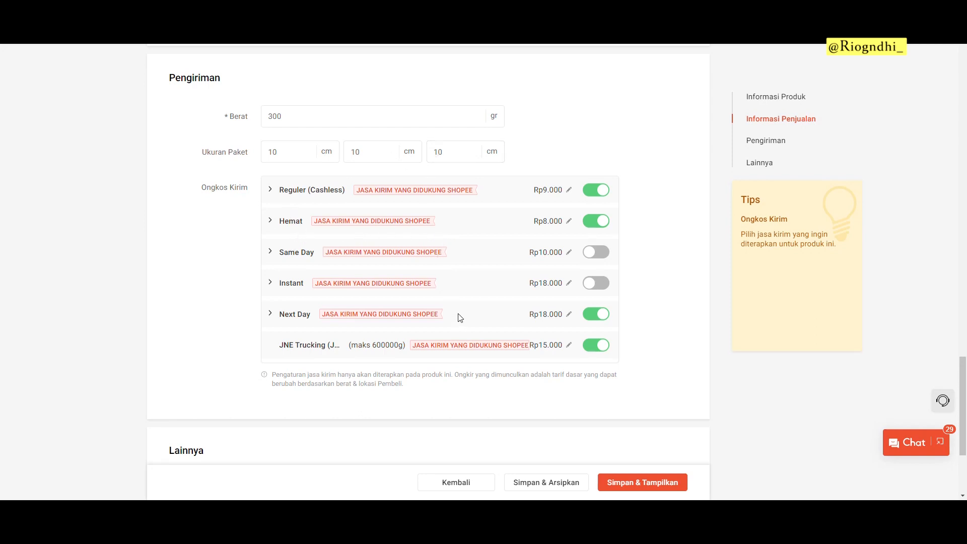
{"action": "scroll", "coordinate": [495, 285], "scroll_direction": "down", "scroll_amount": 4}
Step: Paste MousePadRGB-XL into SKU Induk as the parent SKU and publish with Simpan & Tampilkan
{"action": "left_click", "coordinate": [320, 400]}
{"action": "scroll", "coordinate": [488, 307], "scroll_direction": "up", "scroll_amount": 14}
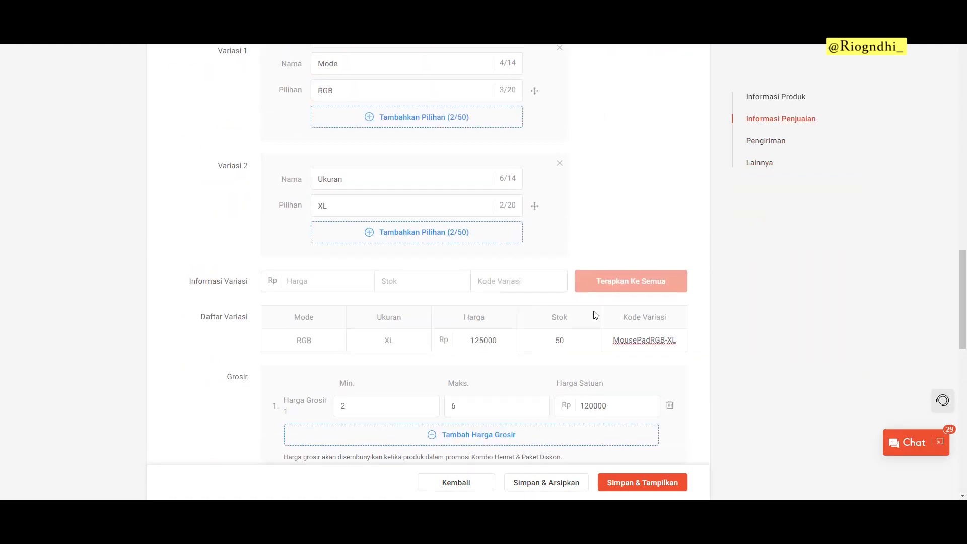
{"action": "scroll", "coordinate": [585, 286], "scroll_direction": "down", "scroll_amount": 2}
{"action": "left_click_drag", "start_coordinate": [674, 241], "coordinate": [577, 252]}
{"action": "key", "text": "ctrl+c"}
{"action": "scroll", "coordinate": [576, 252], "scroll_direction": "down", "scroll_amount": 12}
{"action": "left_click", "coordinate": [297, 398]}
{"action": "key", "text": "ctrl+v"}
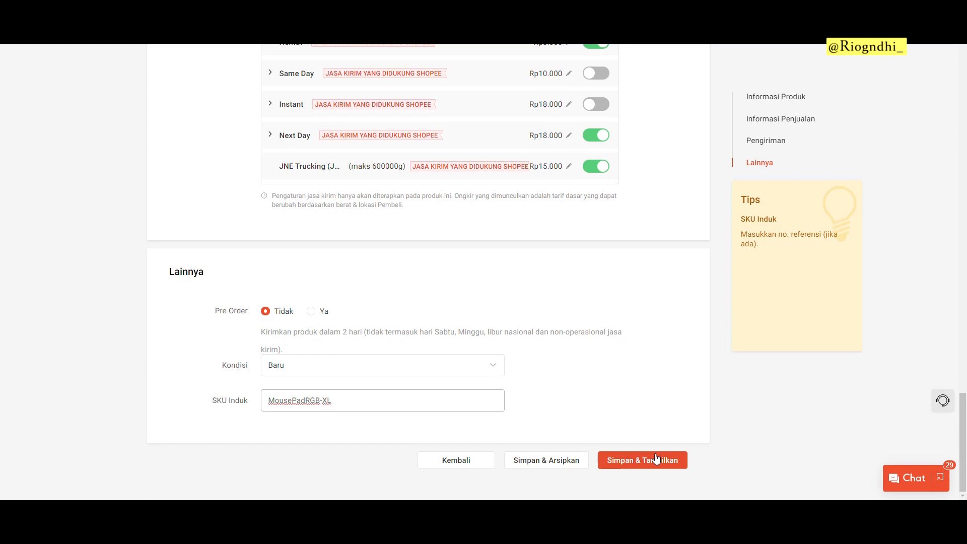
{"action": "left_click", "coordinate": [649, 460]}
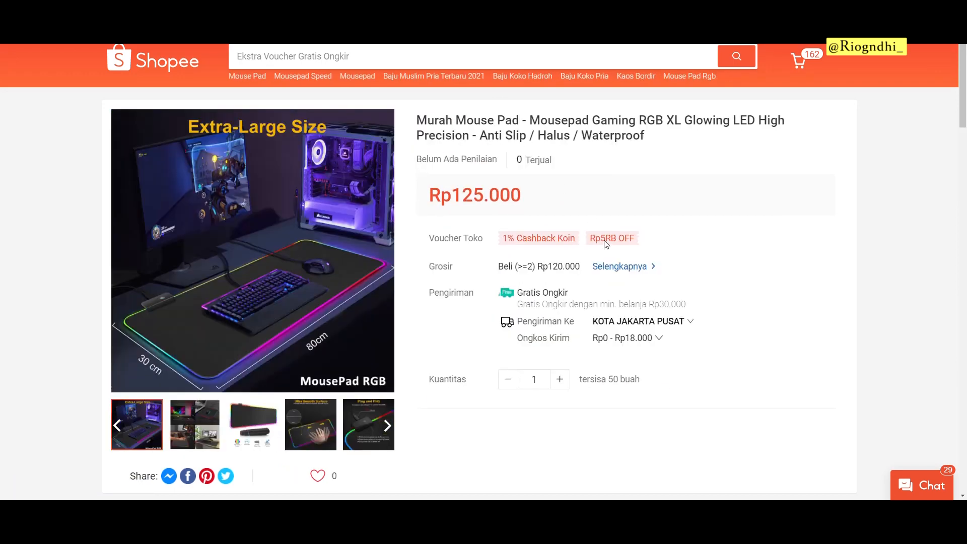
{"action": "mouse_move", "coordinate": [604, 240]}
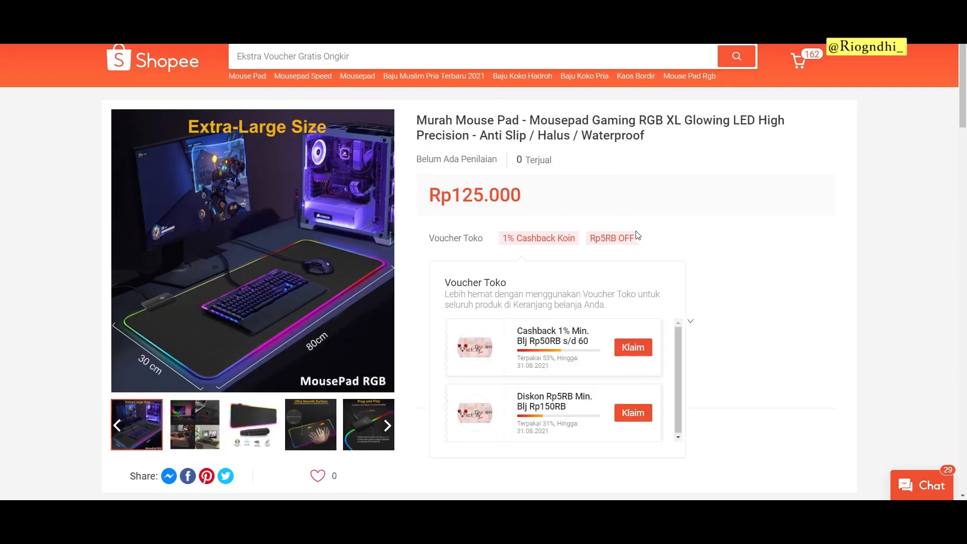